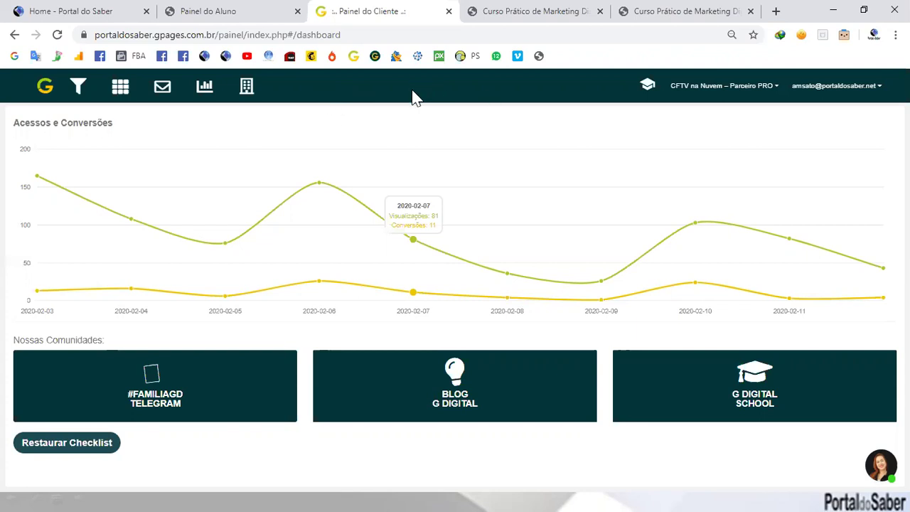
Open the Lista de Contatos and look through the registered leads.
left_click(163, 94)
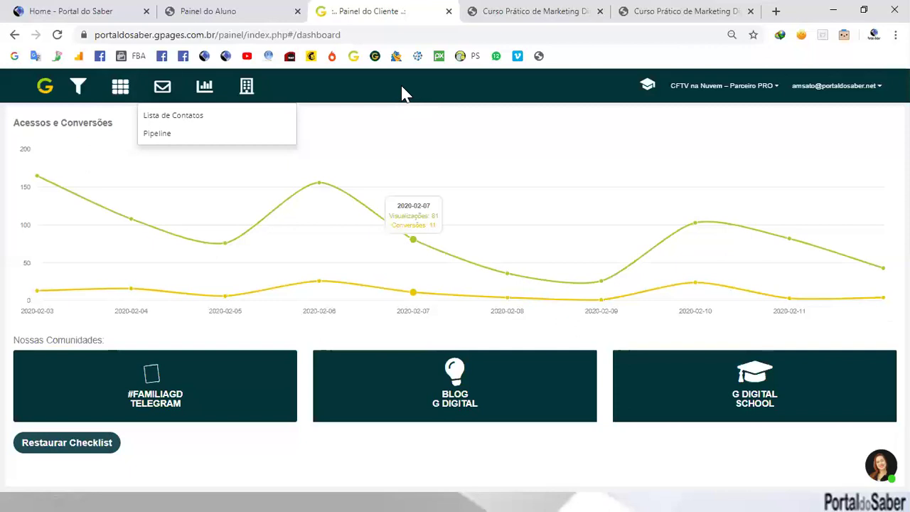
left_click(347, 81)
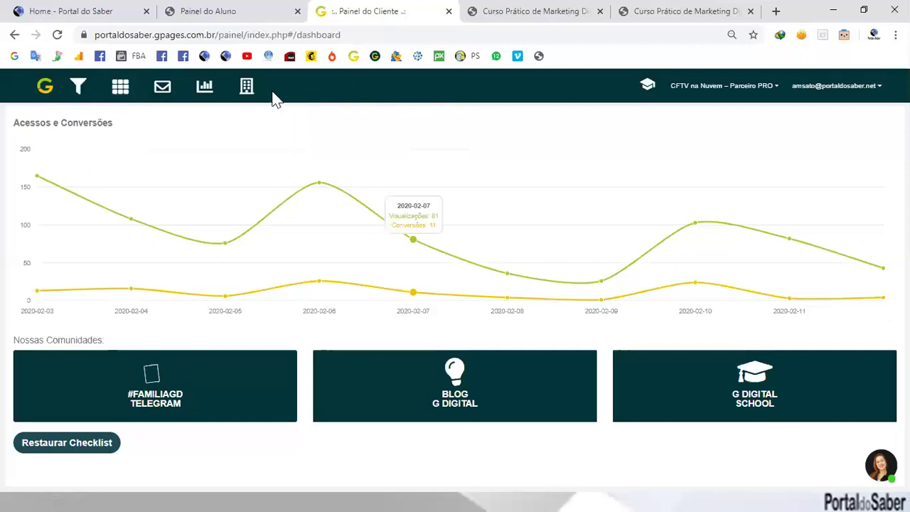
left_click(160, 88)
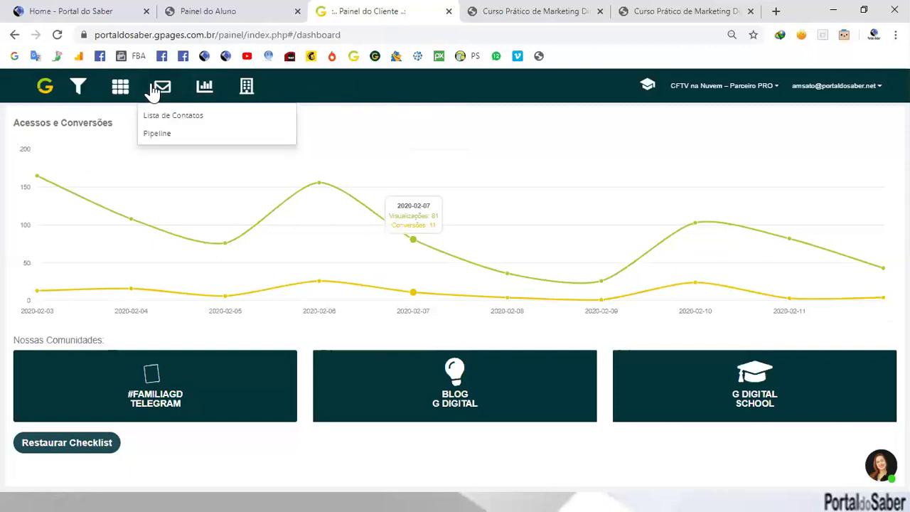
left_click(175, 118)
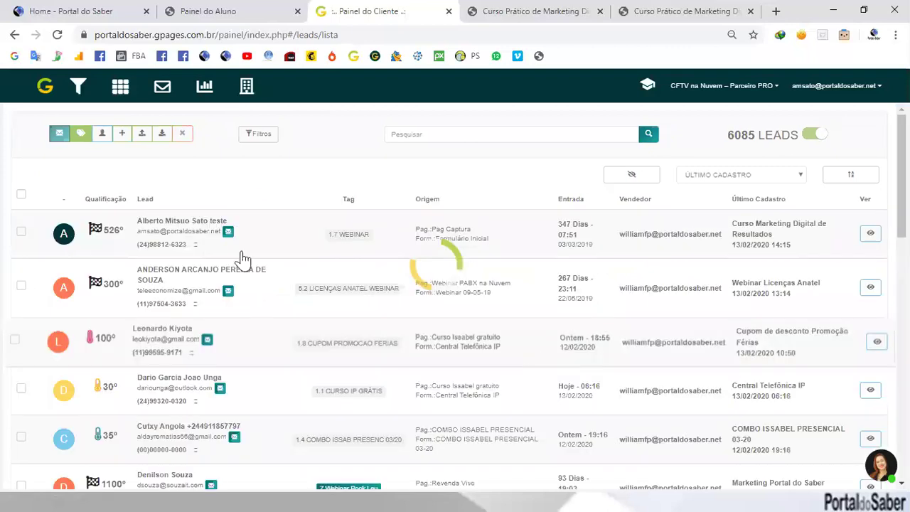
scroll(268, 267, "down", 2)
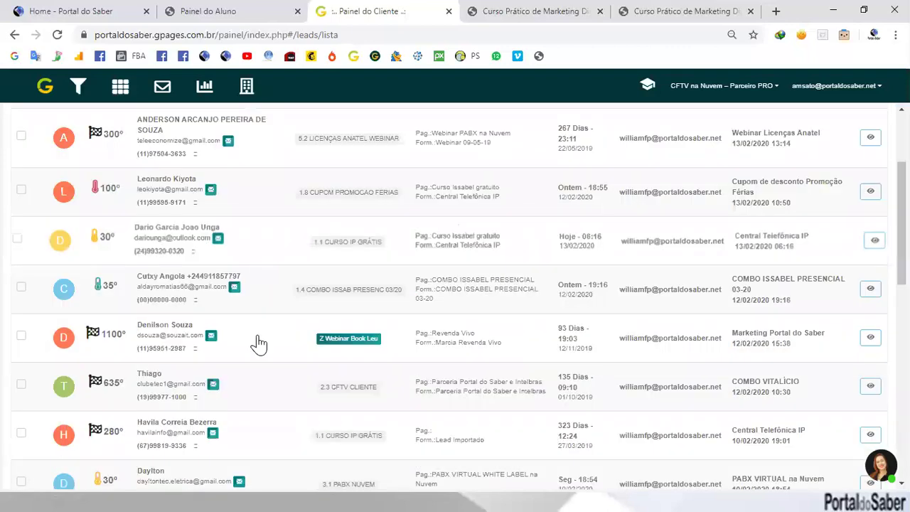
scroll(259, 344, "up", 2)
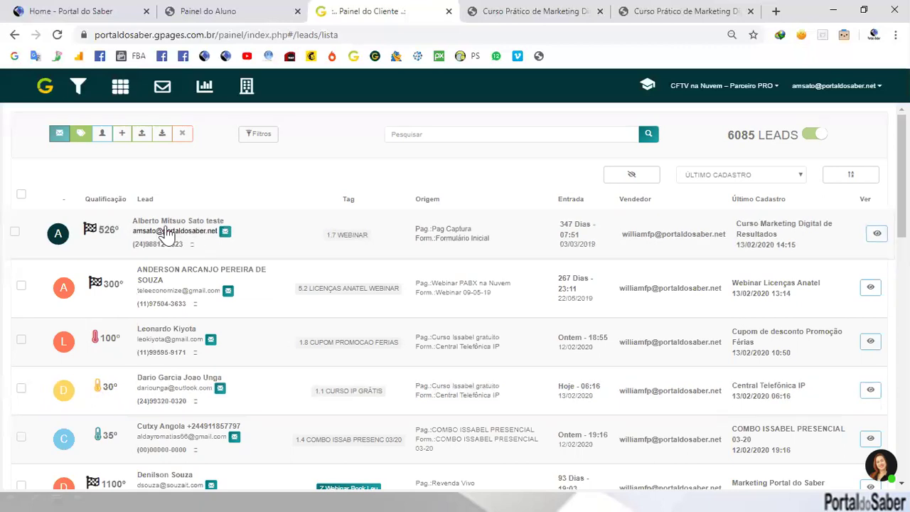
Open the first lead's record and review its proposal, tags and additional fields.
left_click(118, 253)
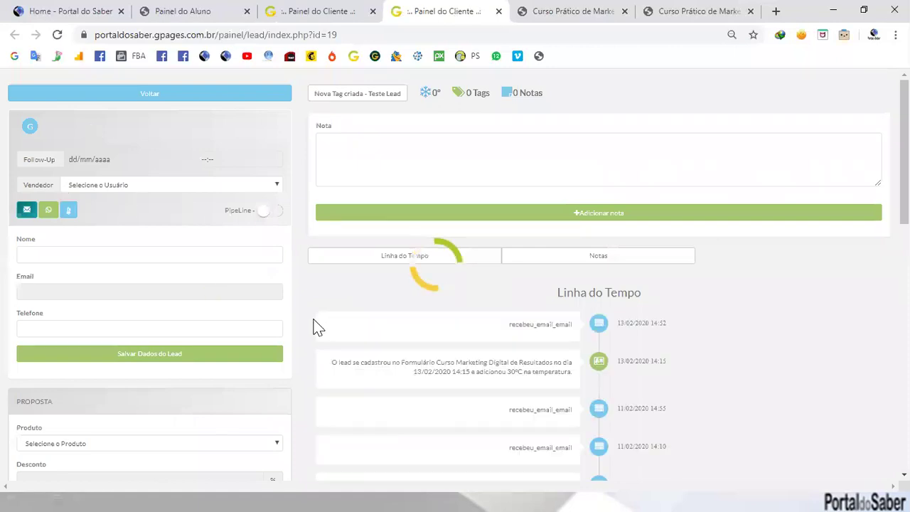
scroll(316, 325, "down", 3)
scroll(163, 293, "down", 2)
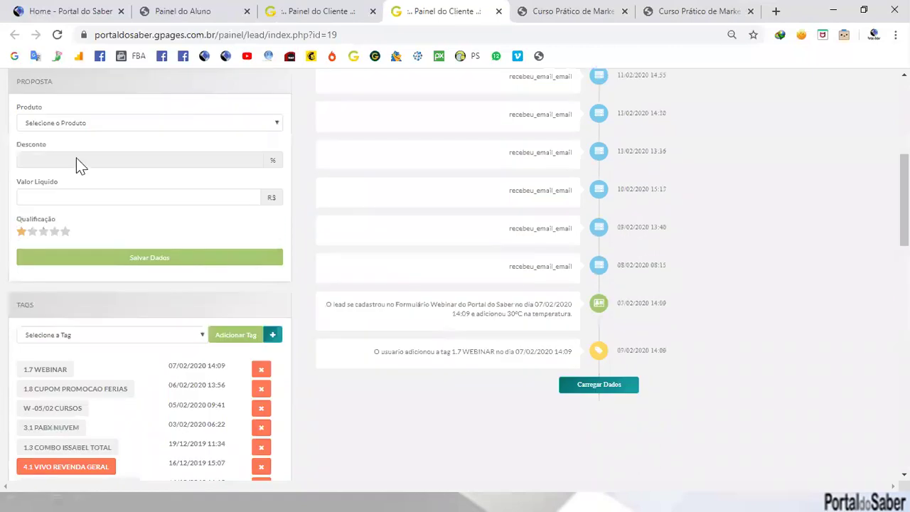
scroll(78, 163, "down", 3)
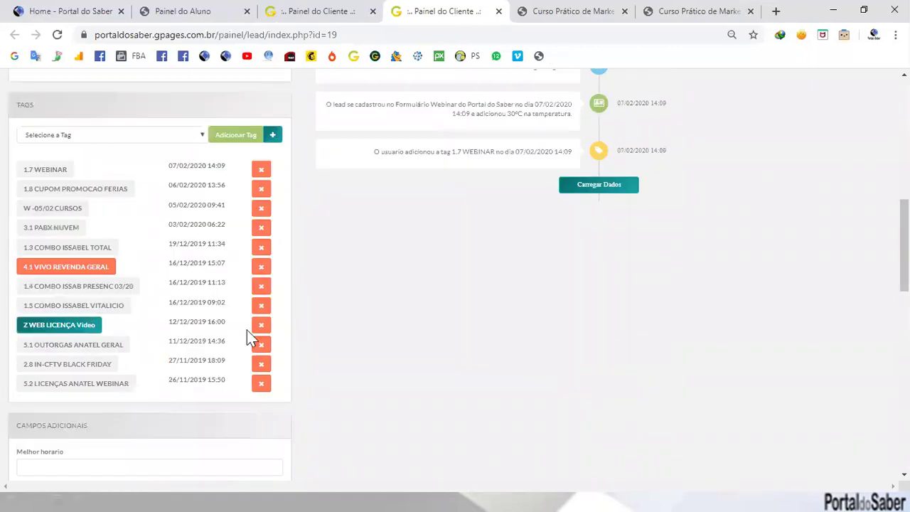
scroll(247, 333, "down", 4)
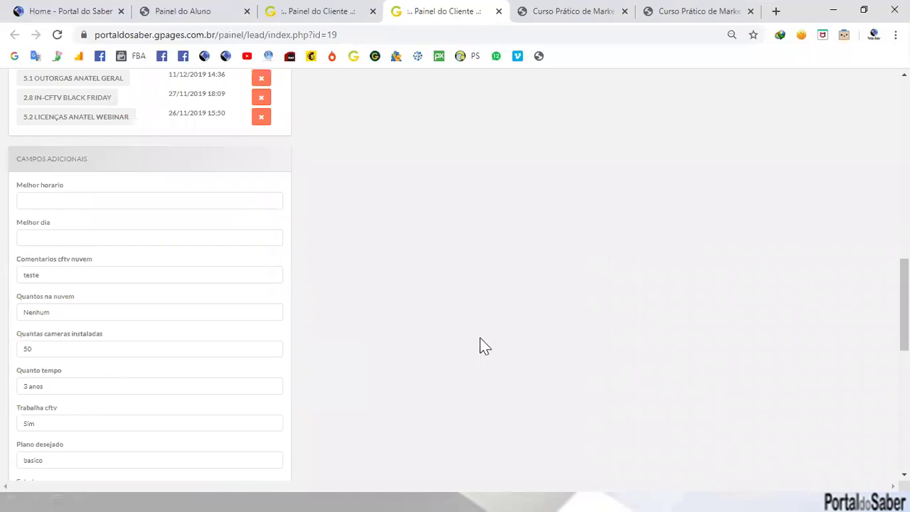
scroll(480, 341, "up", 6)
scroll(660, 365, "up", 4)
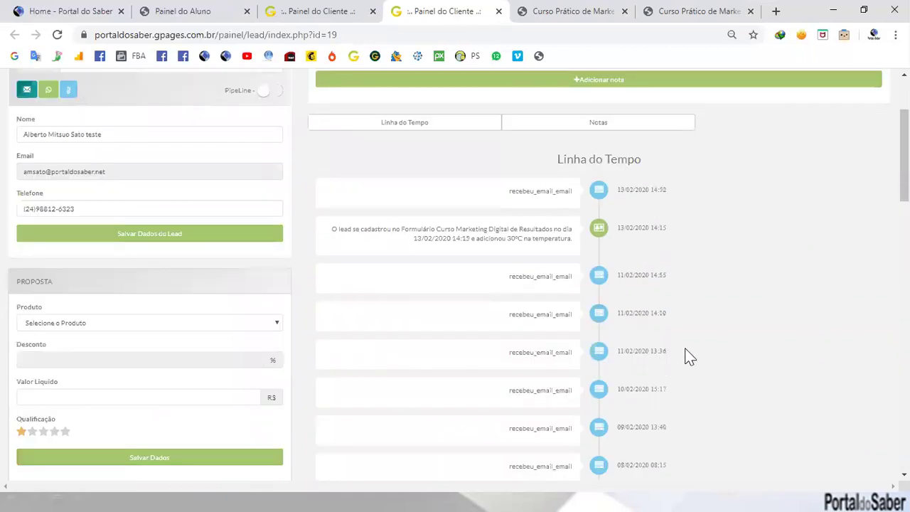
Load older entries in the lead's Linha do Tempo and review the e-mails, form registrations, tags and WhatsApp messages.
scroll(583, 398, "down", 3)
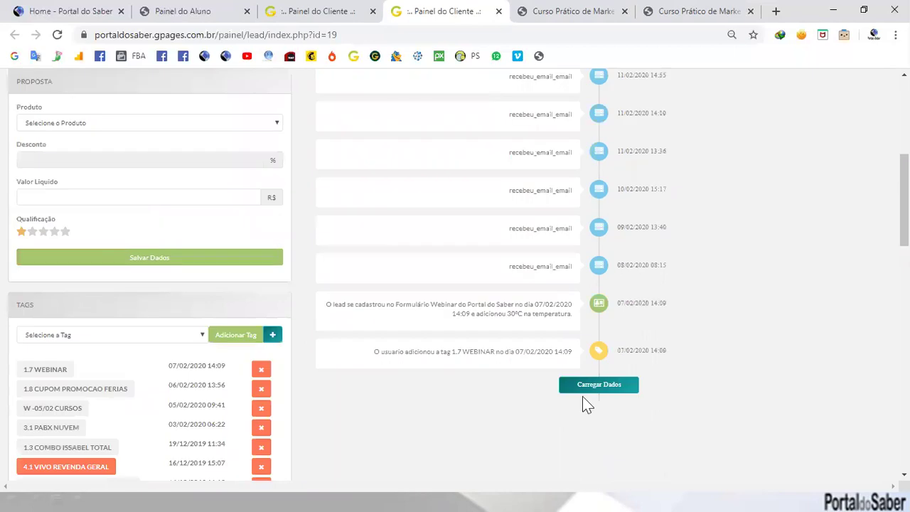
left_click(592, 387)
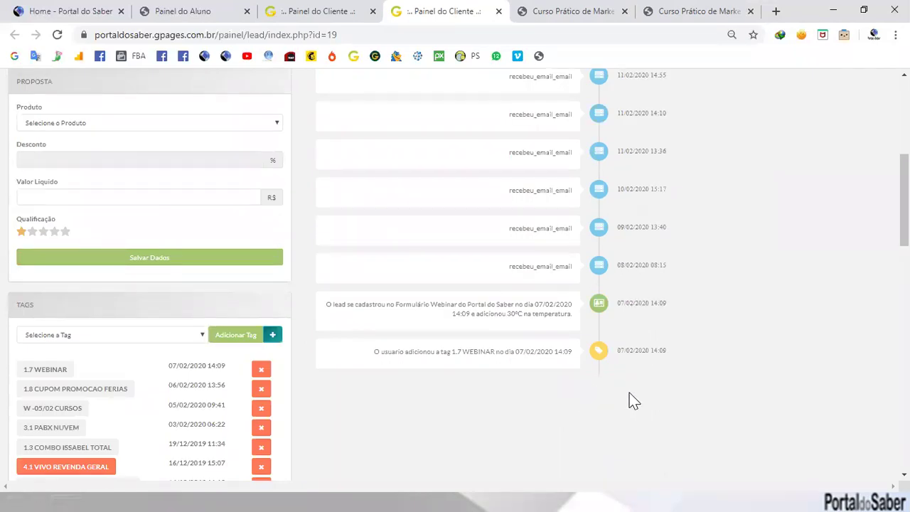
scroll(634, 402, "down", 4)
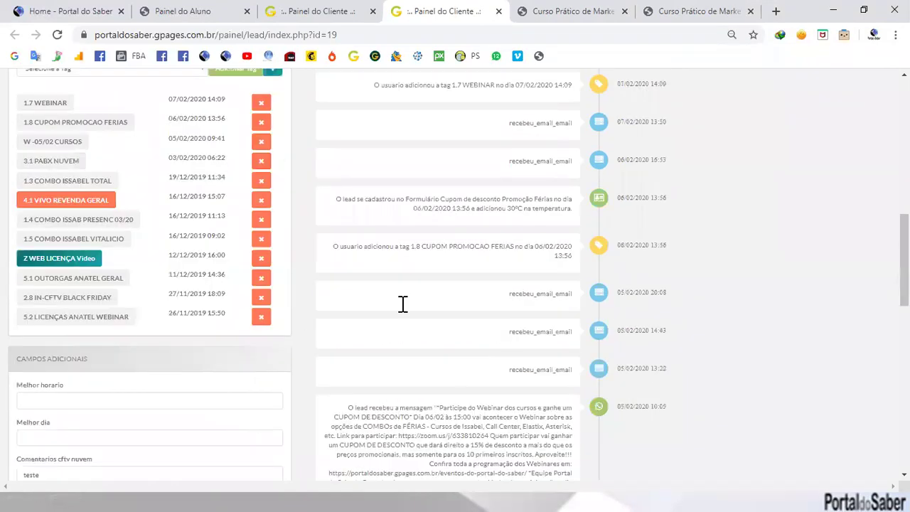
scroll(478, 269, "down", 2)
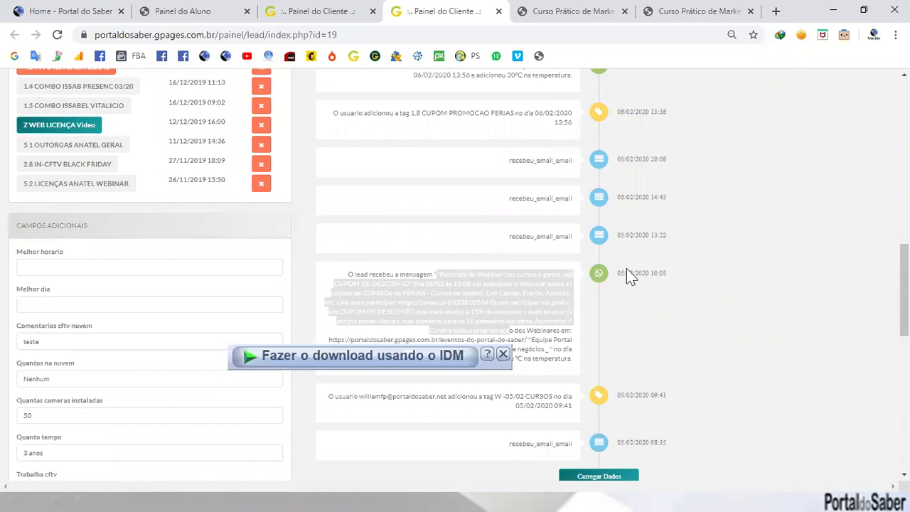
scroll(468, 323, "down", 2)
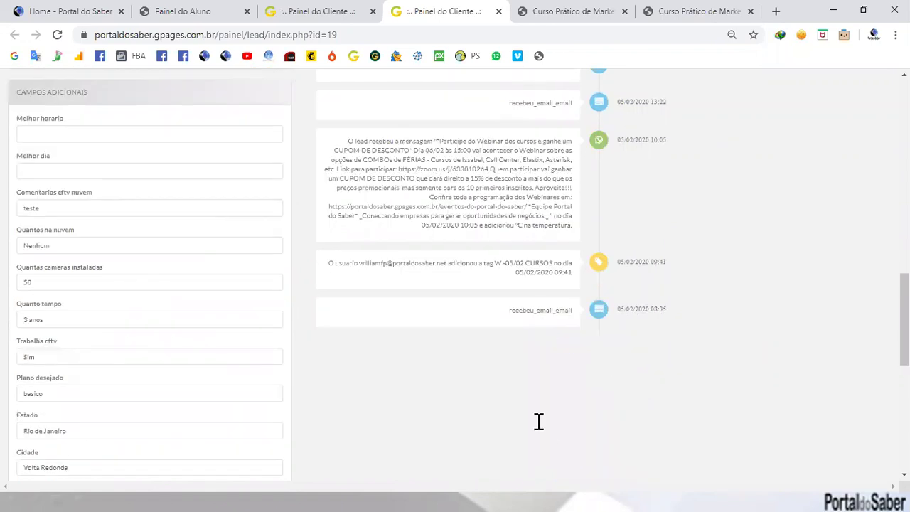
scroll(539, 427, "down", 4)
scroll(539, 435, "down", 2)
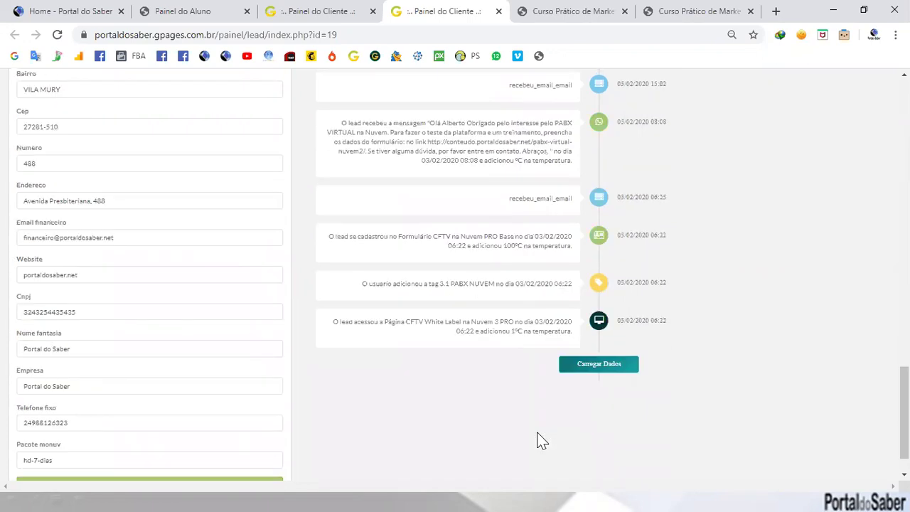
scroll(270, 135, "up", 15)
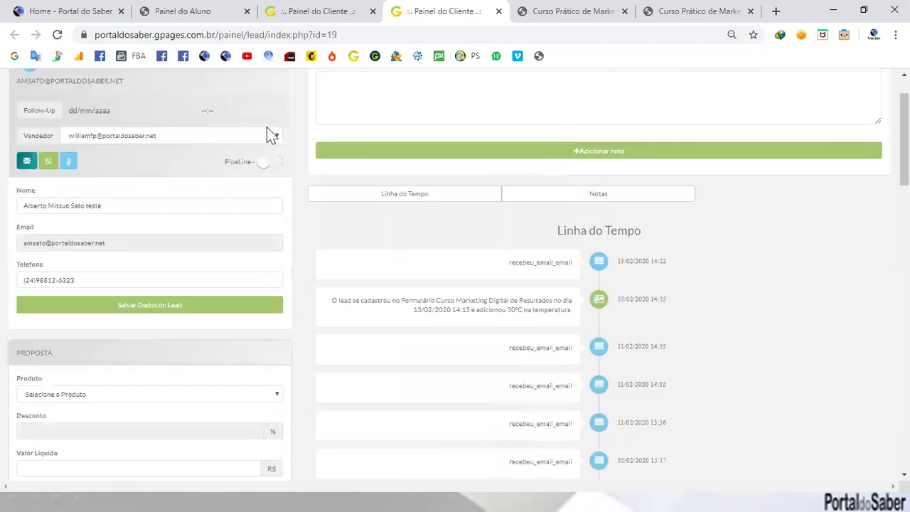
scroll(344, 188, "up", 2)
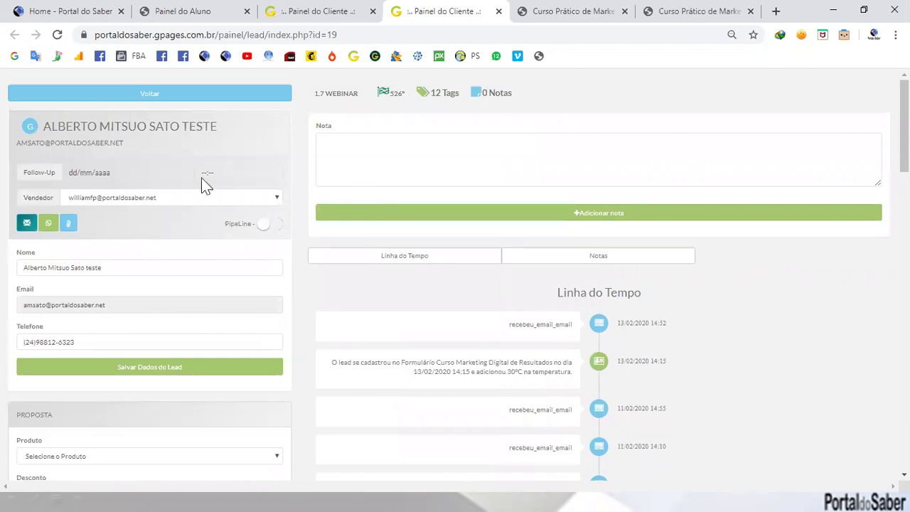
Close the lead's record and open the CFTV na Nuvem funnel in the funnel builder.
key("ctrl+w")
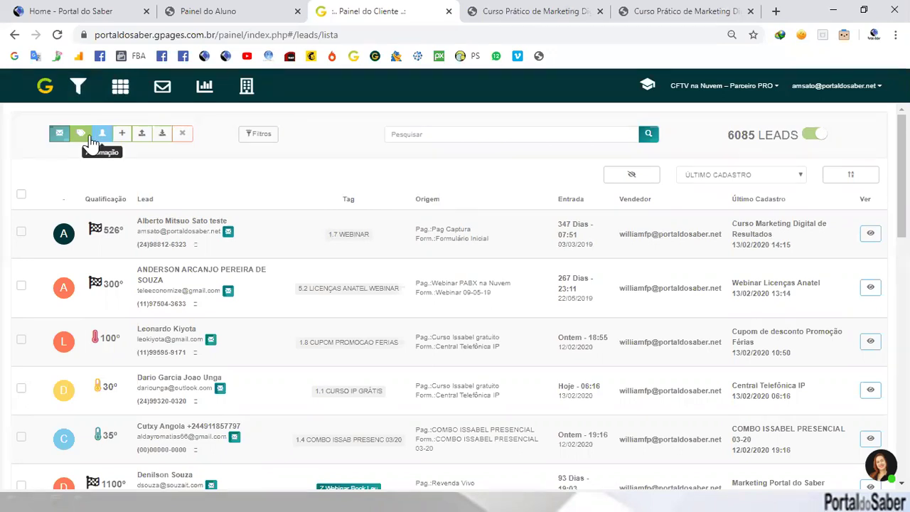
left_click(78, 88)
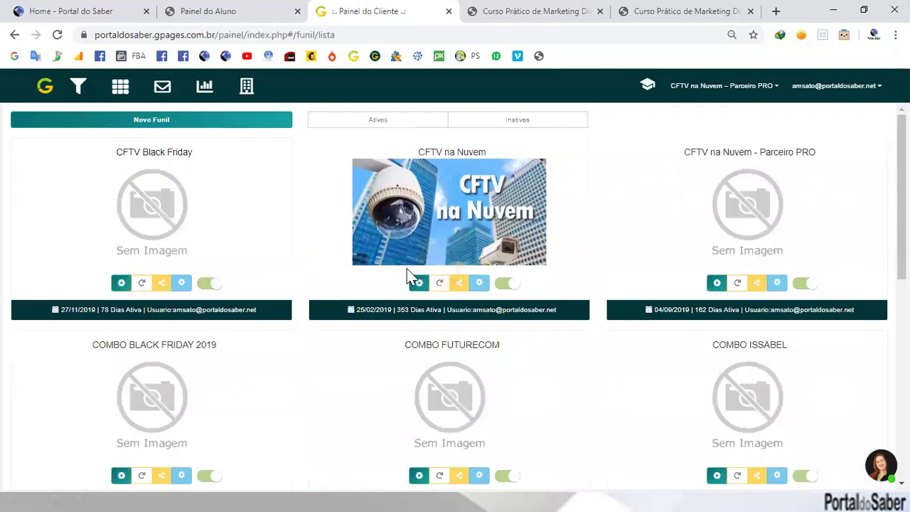
left_click(418, 285)
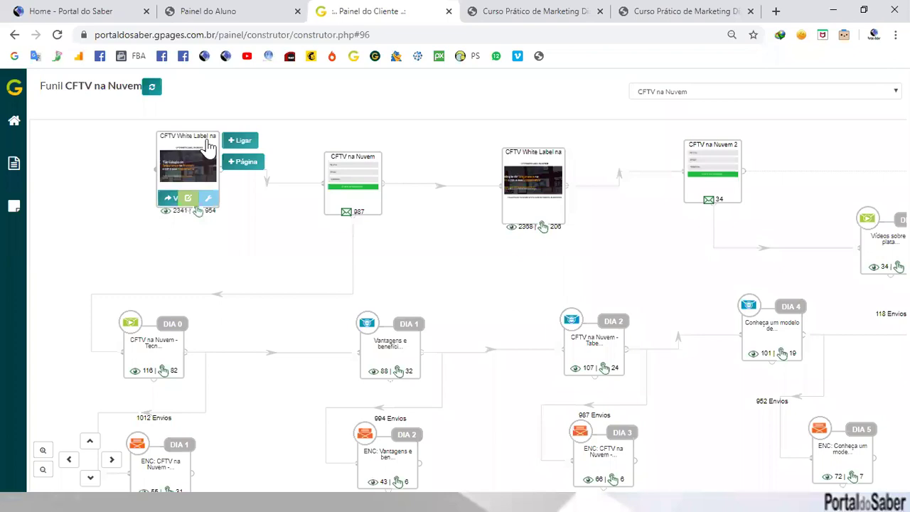
Open both CFTV White Label pages of the funnel in separate browser tabs, returning to the funnel diagram after each.
left_click(169, 203)
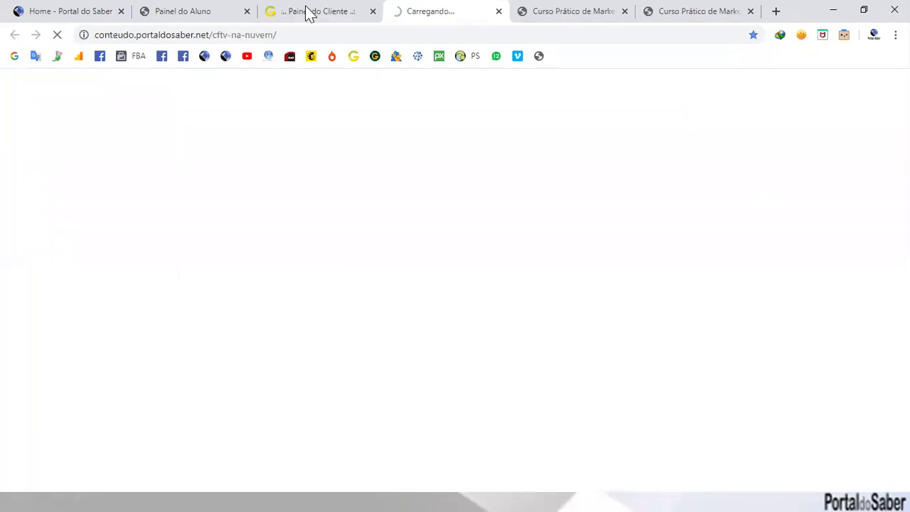
key("ctrl+shift+Tab")
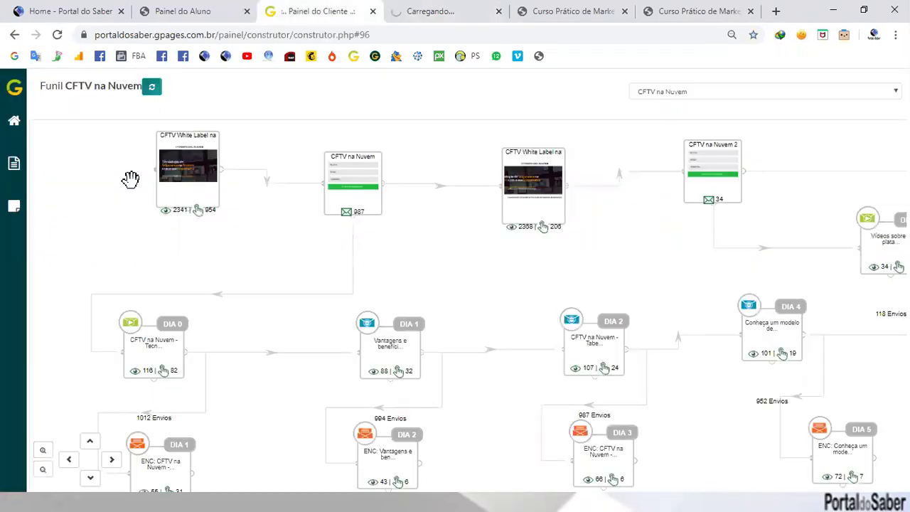
mouse_move(177, 235)
mouse_move(376, 210)
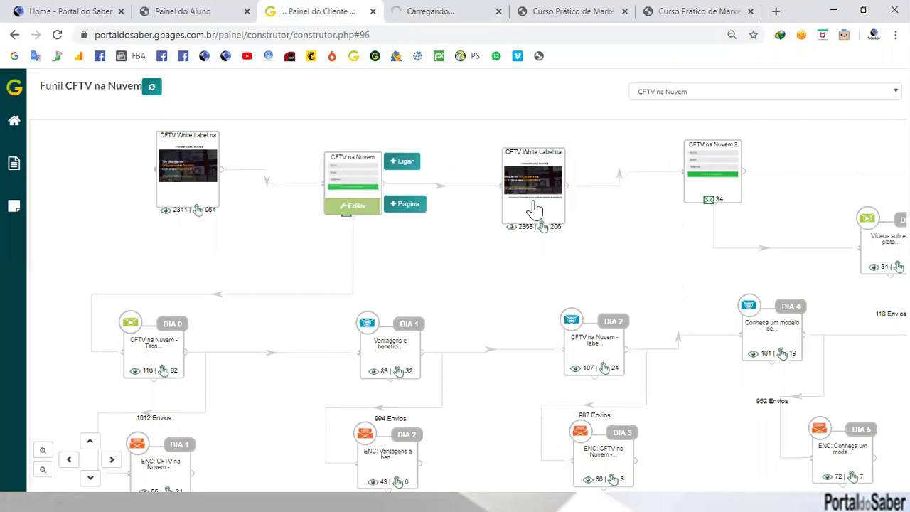
mouse_move(533, 207)
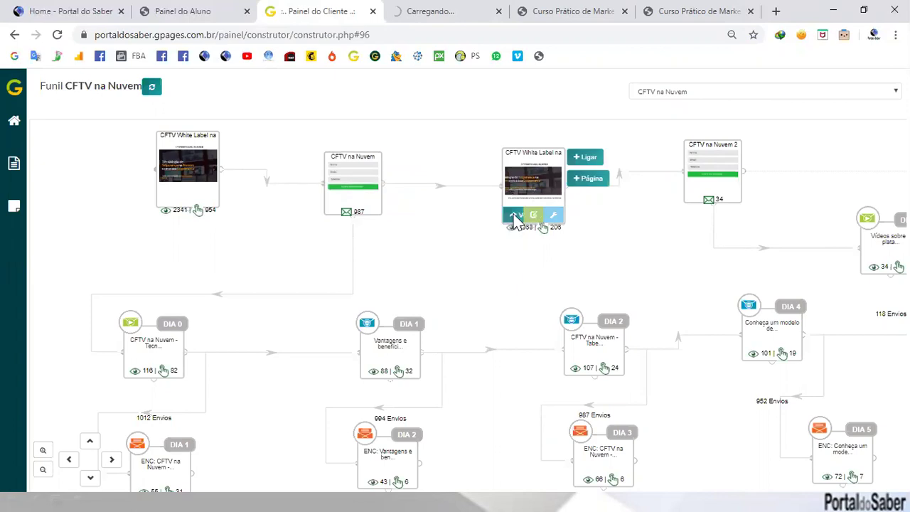
left_click(515, 219)
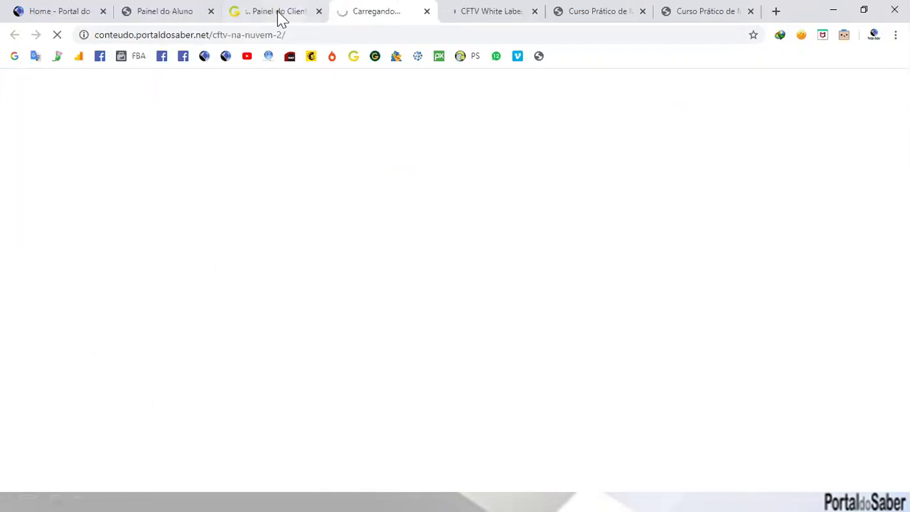
left_click(278, 13)
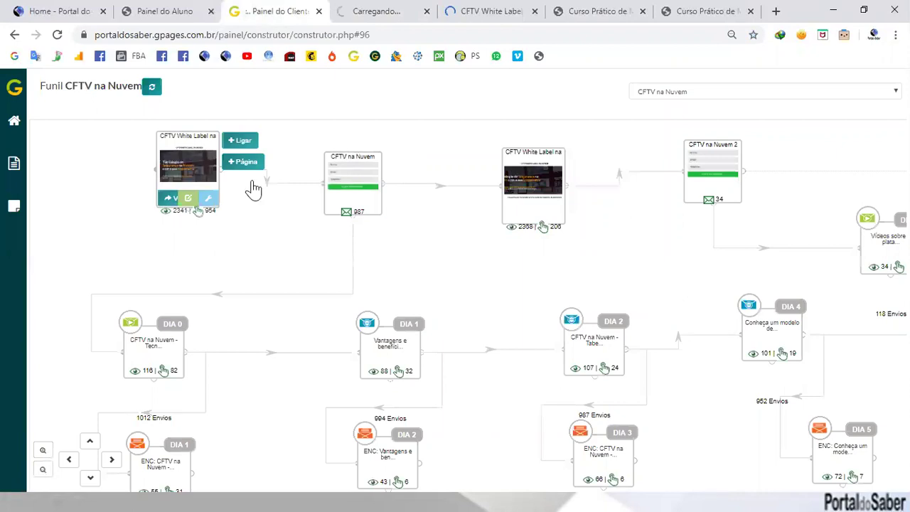
Open the settings of the DIA 0 email in the funnel and check its available dispatch types.
mouse_move(354, 220)
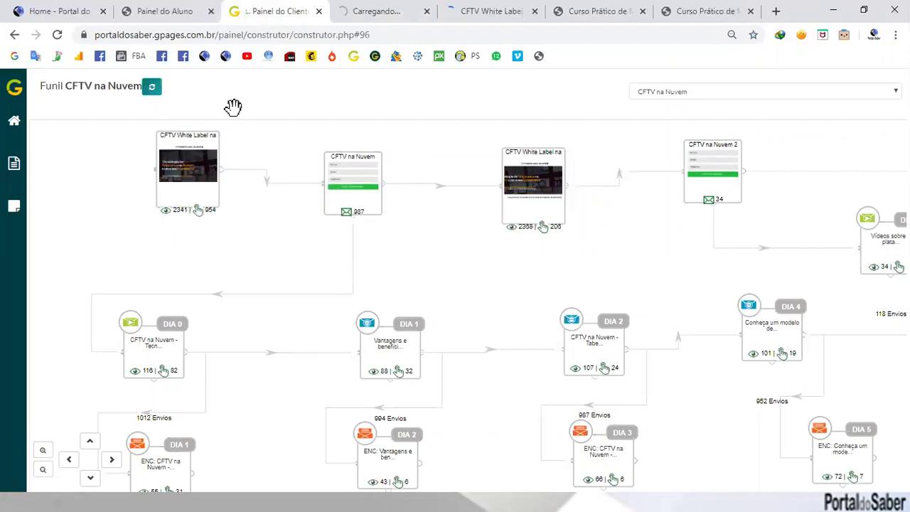
mouse_move(177, 195)
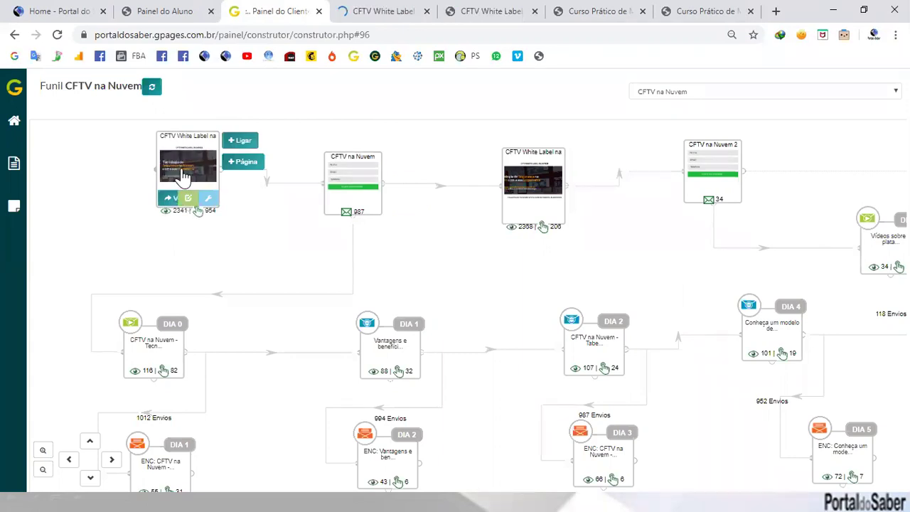
mouse_move(352, 189)
mouse_move(552, 178)
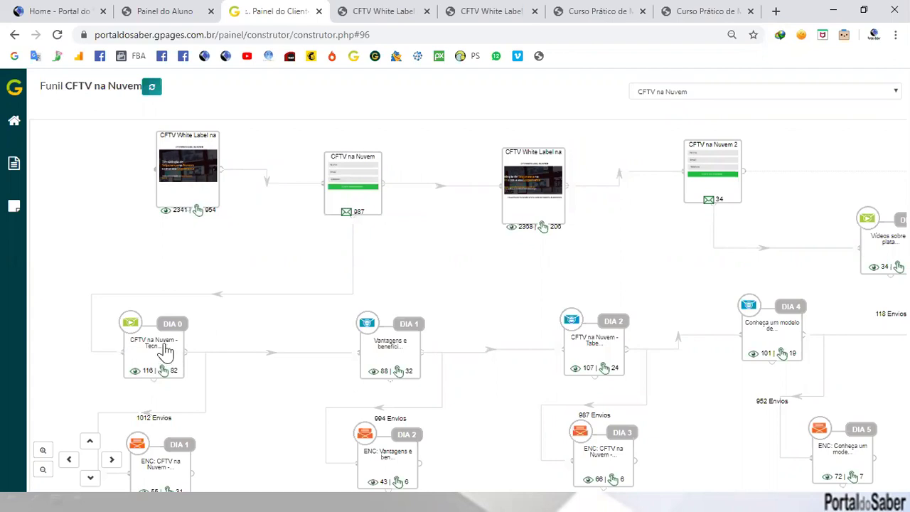
mouse_move(165, 375)
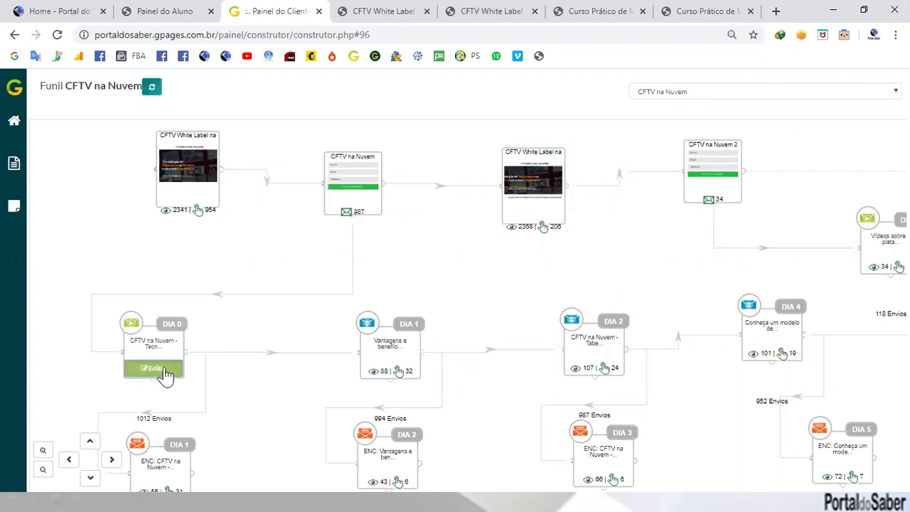
left_click(153, 369)
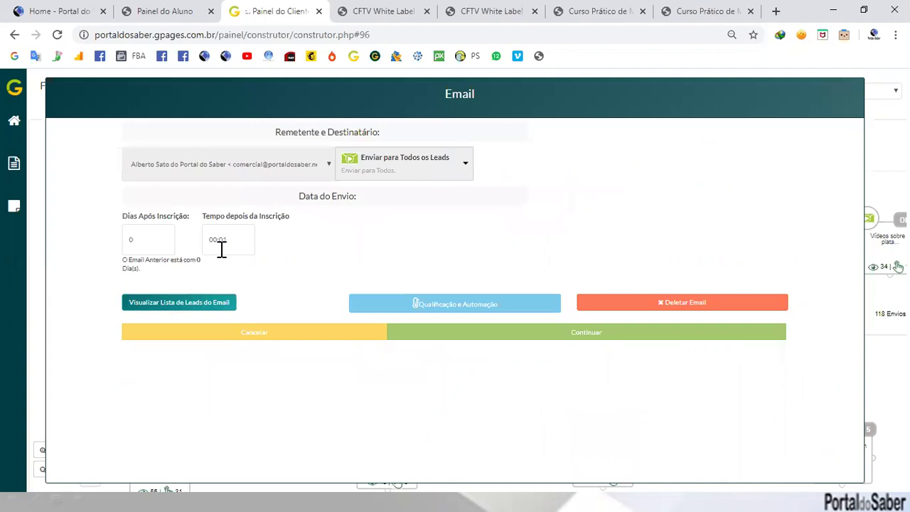
left_click(466, 165)
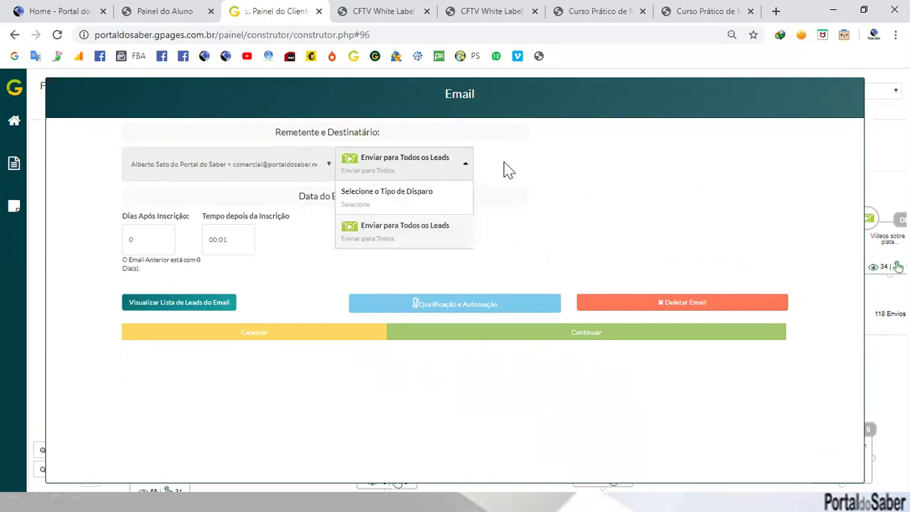
left_click(333, 174)
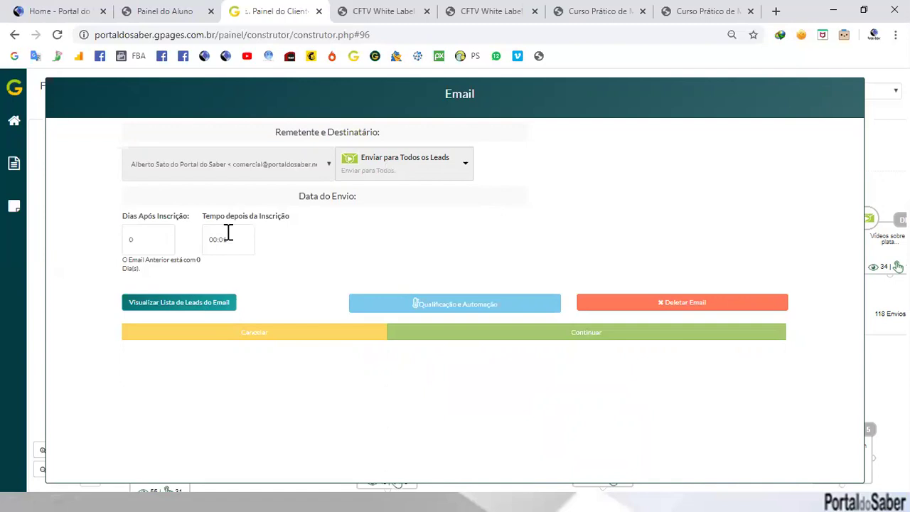
Open the content of the DIA 0 email and read its message through to the end.
left_click(583, 335)
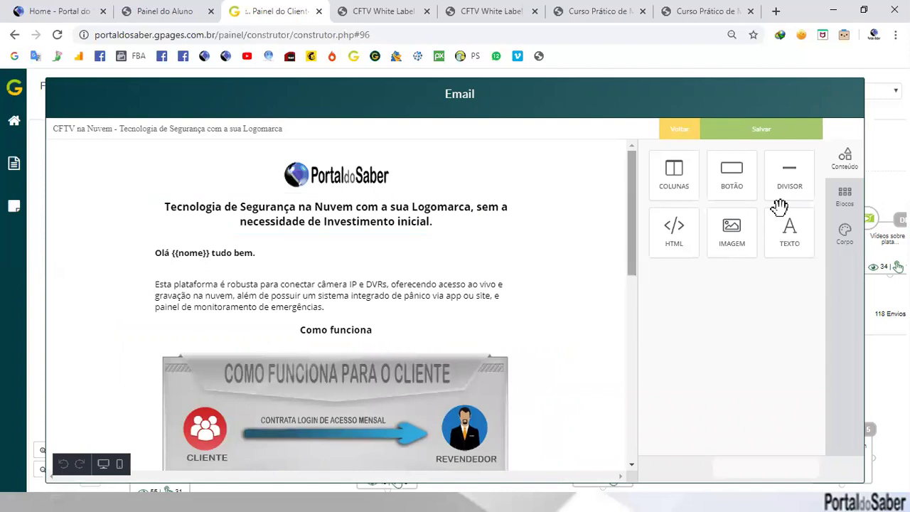
scroll(661, 223, "down", 2)
left_click_drag(630, 263, 638, 220)
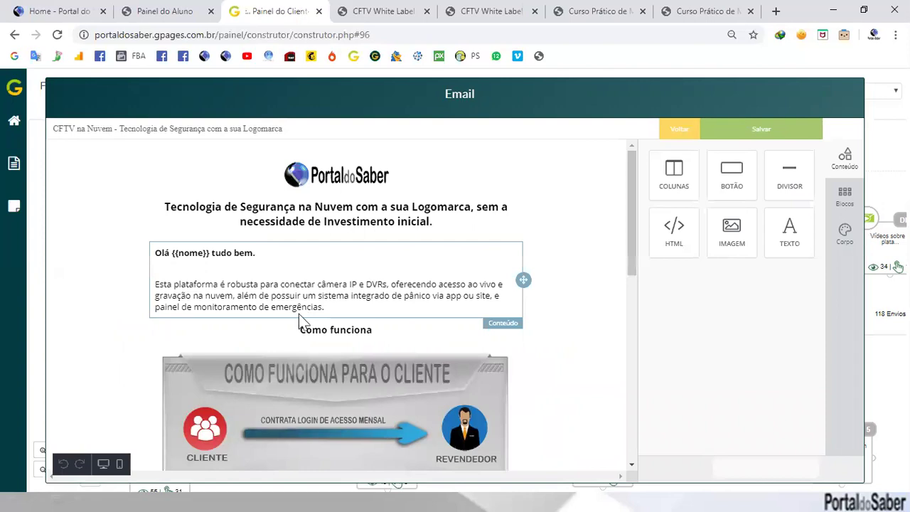
scroll(299, 314, "down", 1)
scroll(297, 335, "down", 5)
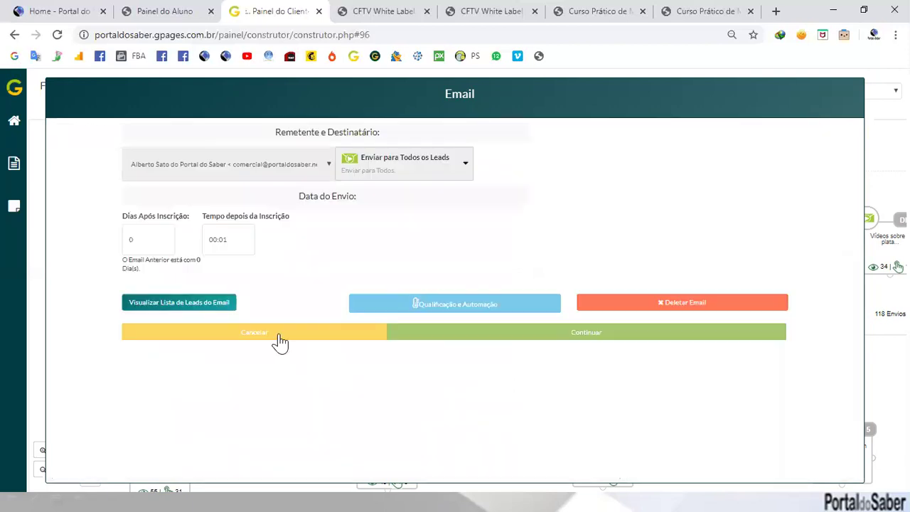
Read through the cftv-na-nuvem landing page and examine the fields of its contact form.
left_click(486, 14)
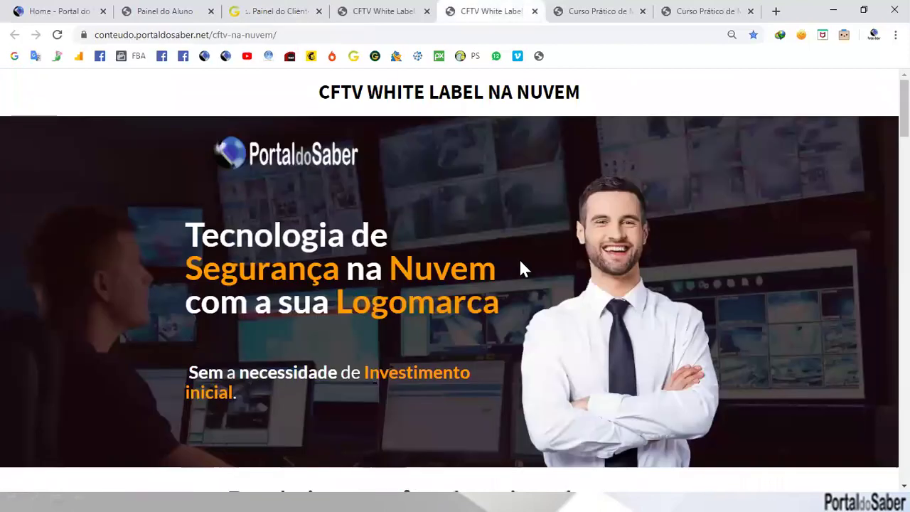
scroll(520, 262, "down", 5)
scroll(520, 261, "down", 8)
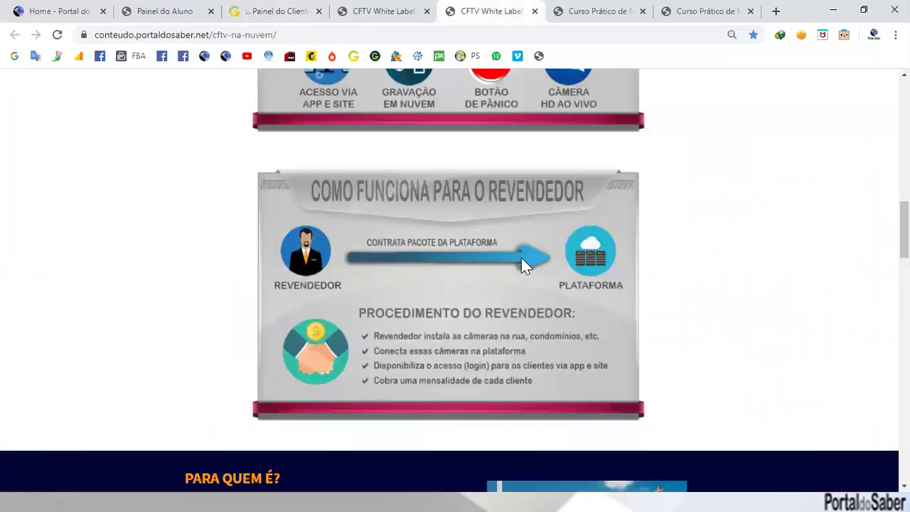
scroll(521, 257, "down", 10)
scroll(488, 302, "down", 5)
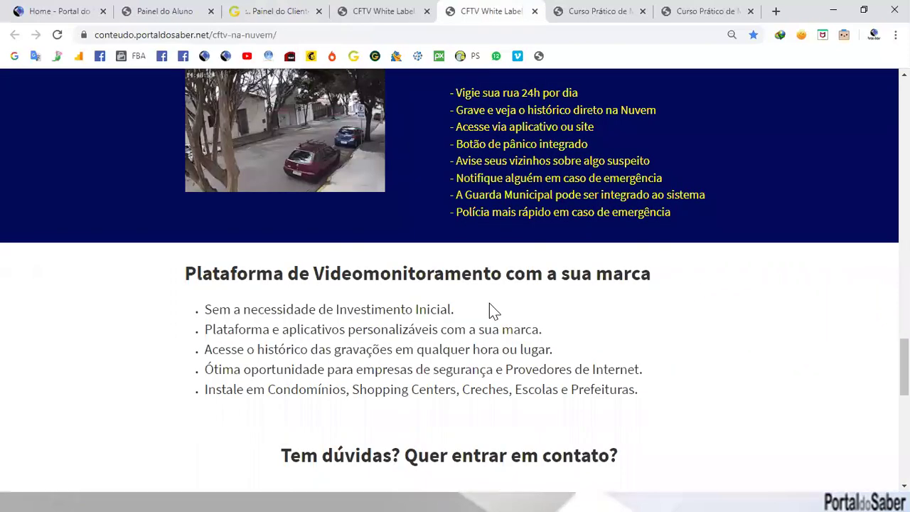
scroll(490, 303, "down", 3)
scroll(498, 313, "down", 5)
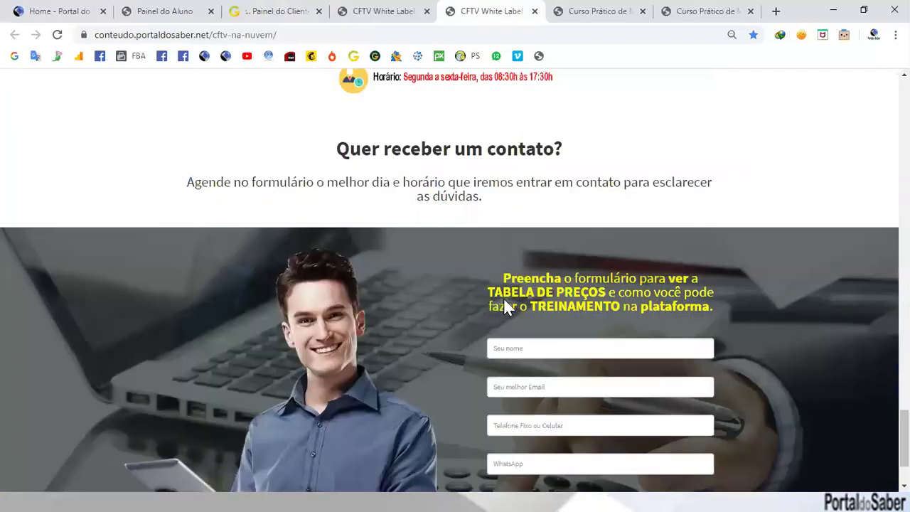
scroll(544, 389, "down", 2)
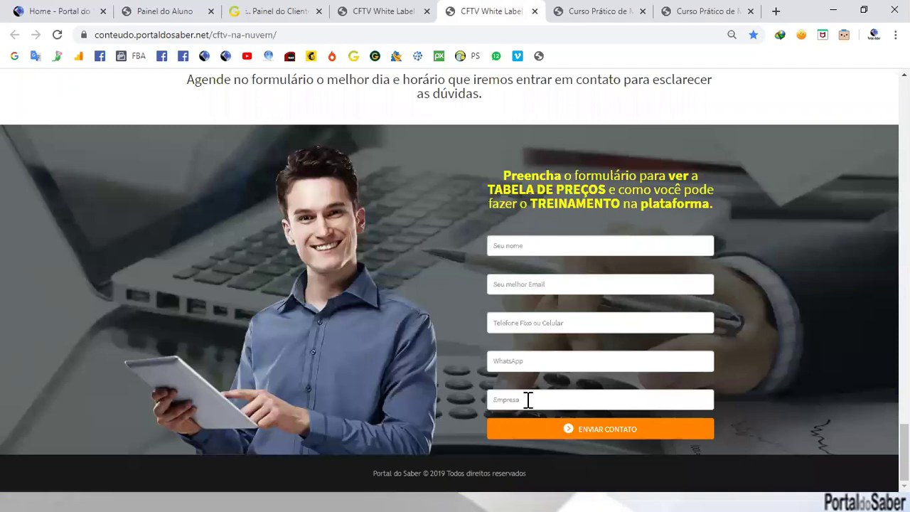
Review the cftv-na-nuvem-2 page's price tables and form fields, and compare the form with the one on the cftv-na-nuvem page.
left_click(382, 11)
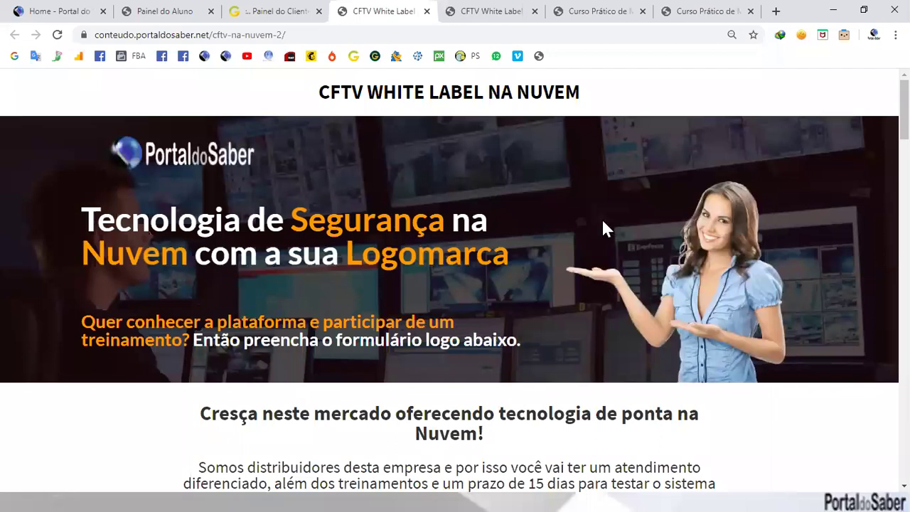
scroll(605, 228, "down", 4)
scroll(427, 256, "down", 3)
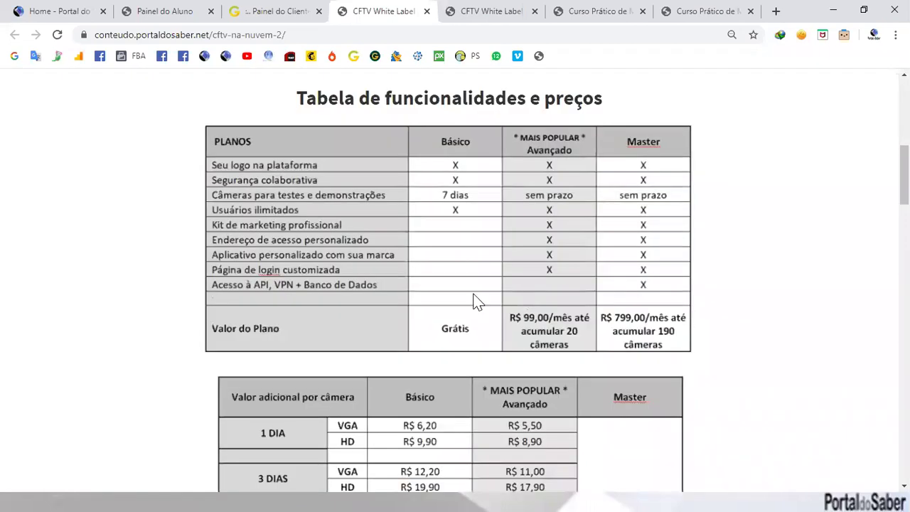
scroll(476, 284, "down", 5)
scroll(476, 213, "down", 5)
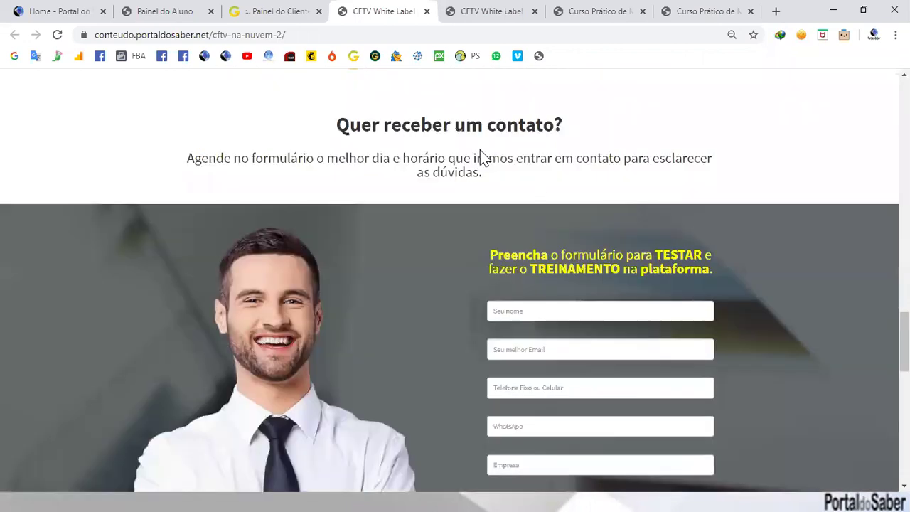
scroll(481, 155, "down", 1)
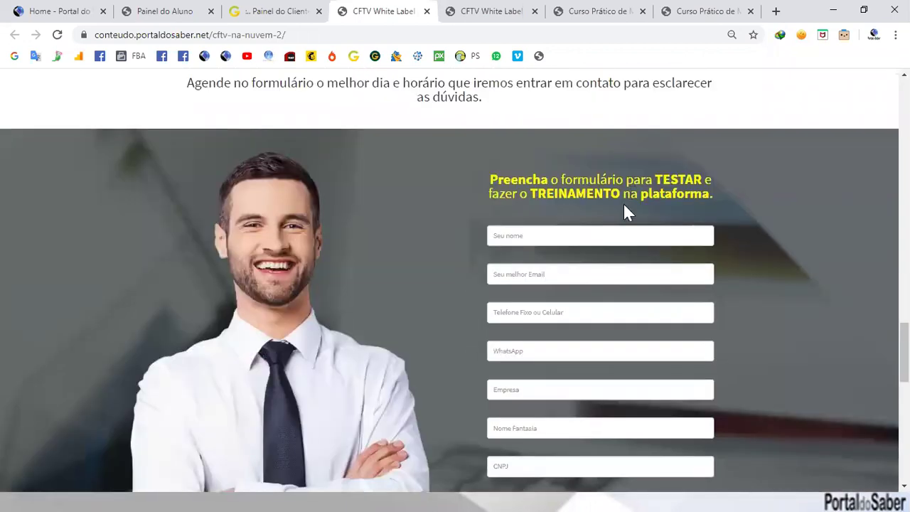
scroll(623, 202, "down", 2)
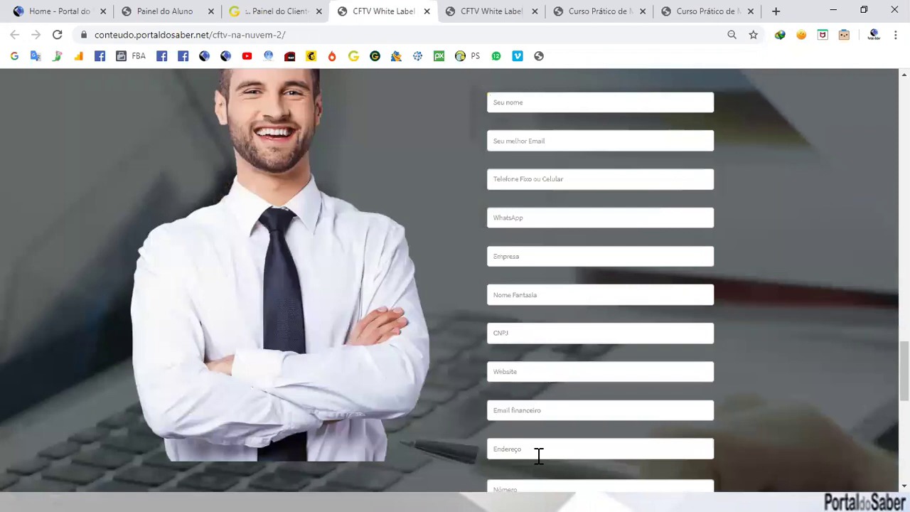
scroll(530, 445, "up", 1)
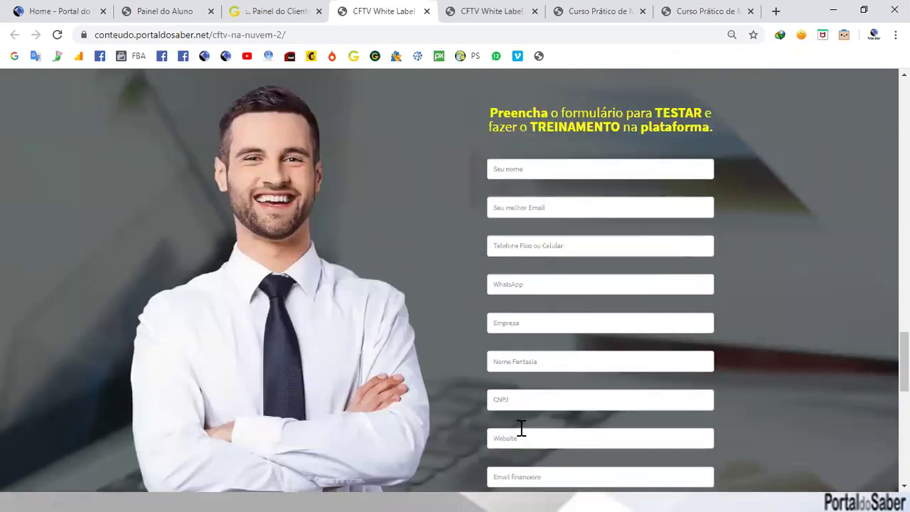
scroll(494, 10, "up", 2)
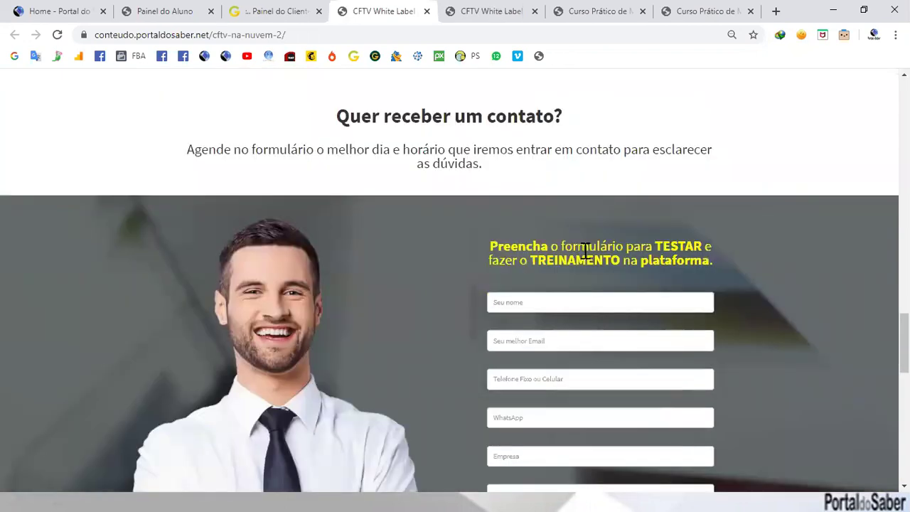
key("ctrl+Tab")
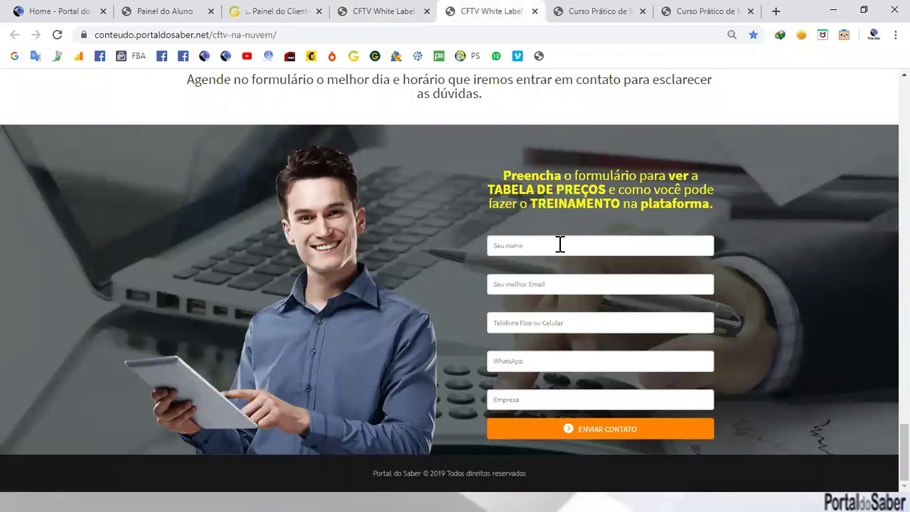
Return to the funnel diagram, open the settings of the DIA 1 ENC: CFTV na Nuvem email, and check its recipients and sending schedule.
left_click(274, 10)
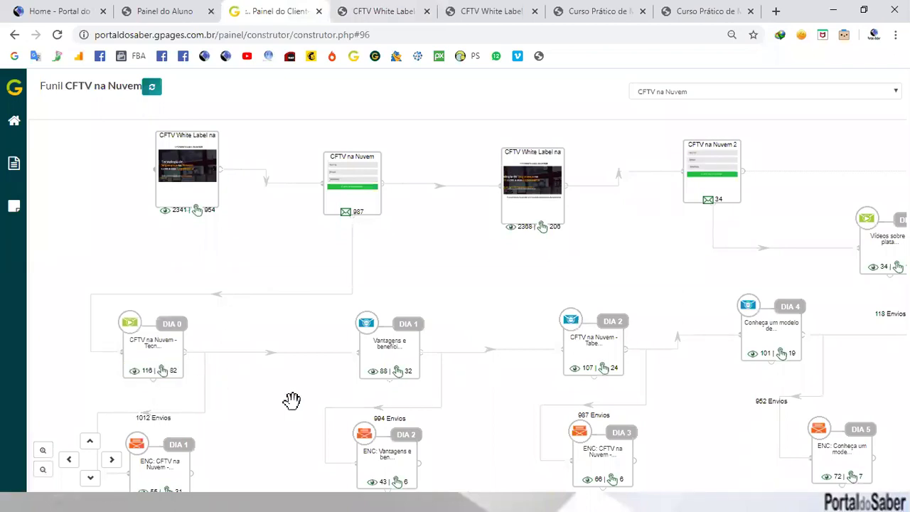
mouse_move(145, 320)
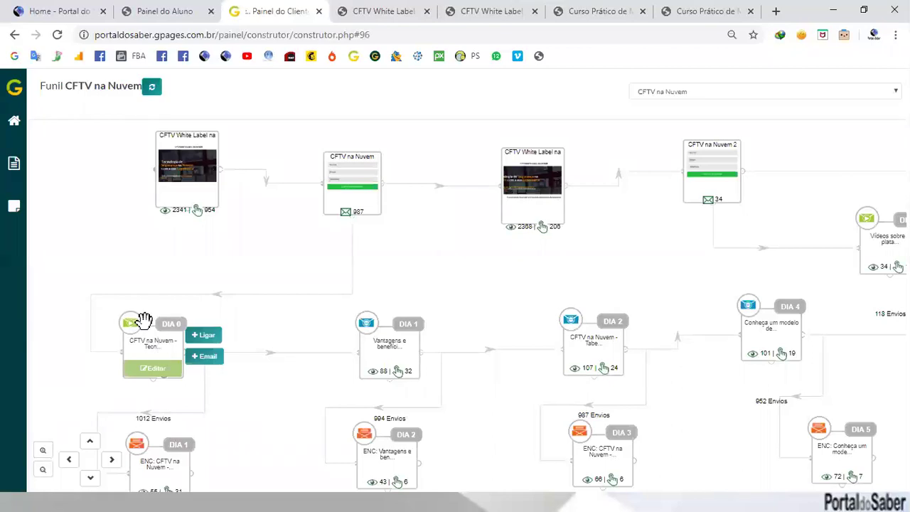
left_click(43, 471)
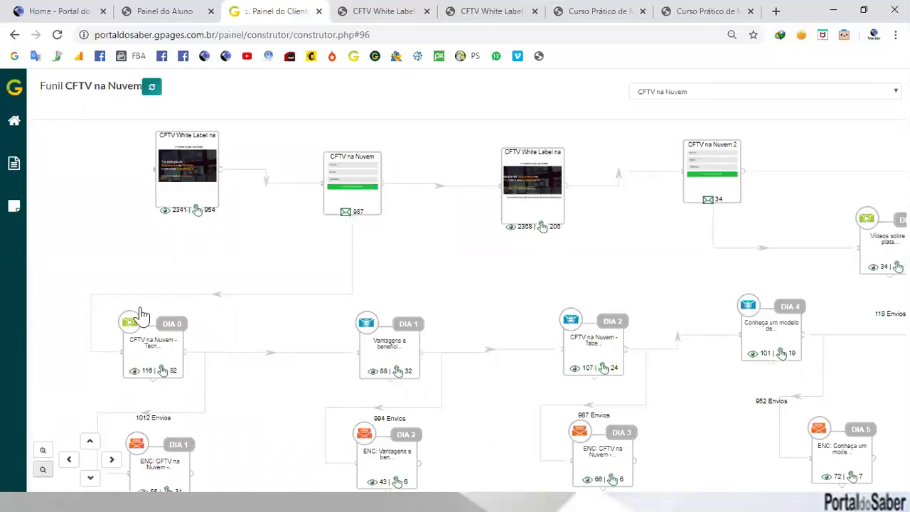
mouse_move(141, 318)
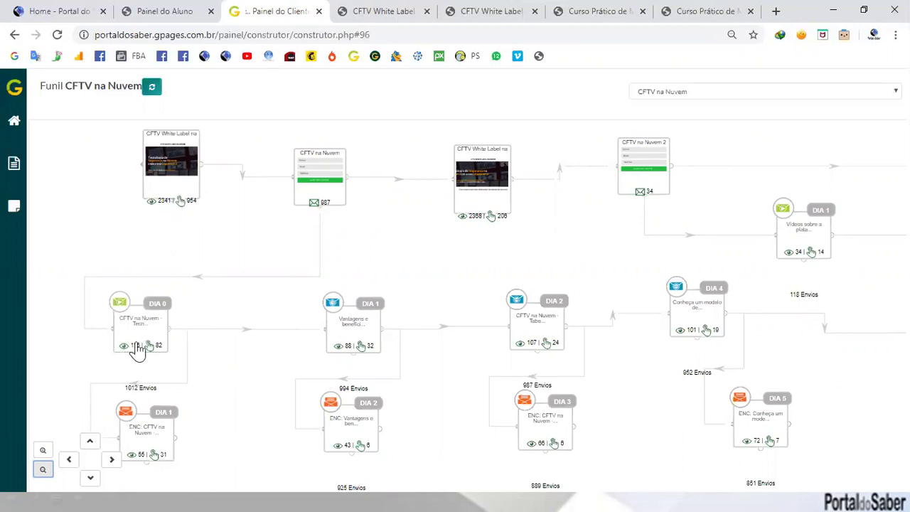
mouse_move(146, 425)
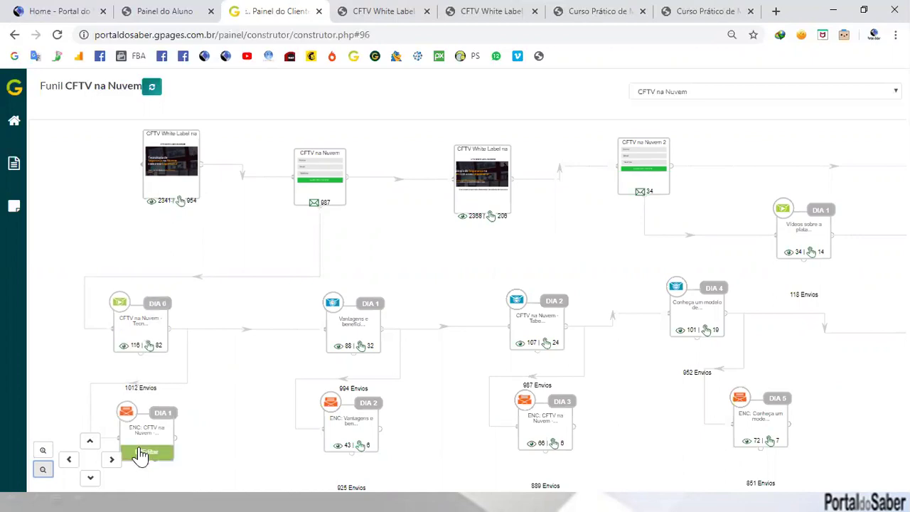
left_click(141, 453)
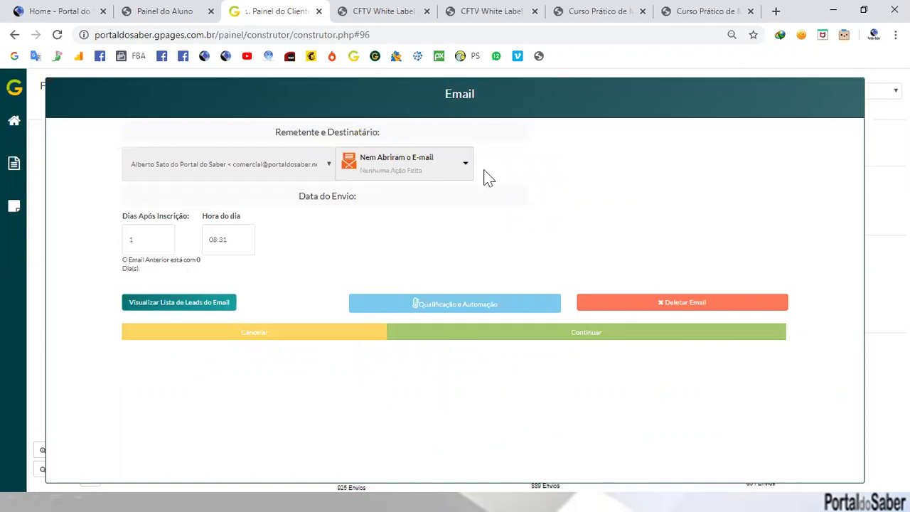
left_click(150, 246)
key("Tab")
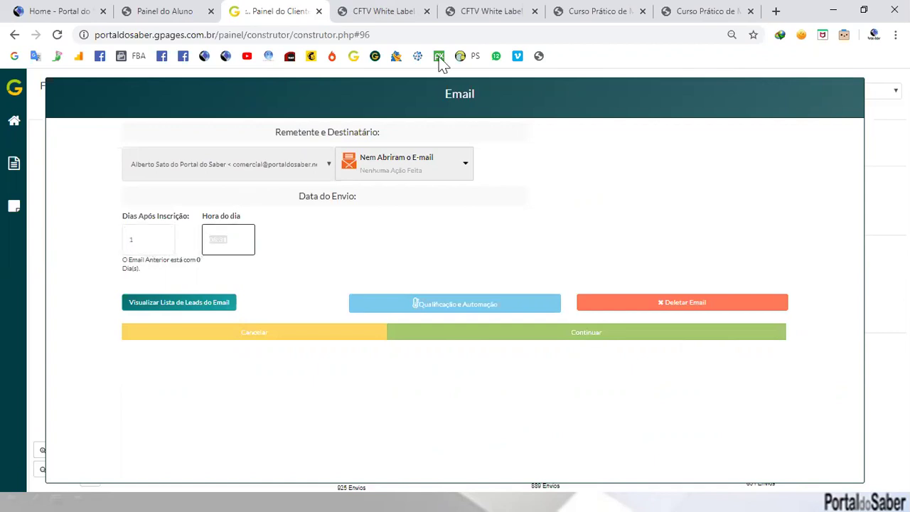
Open the content of the DIA 1 ENC email, review its subject and body, and close it without saving.
left_click(572, 343)
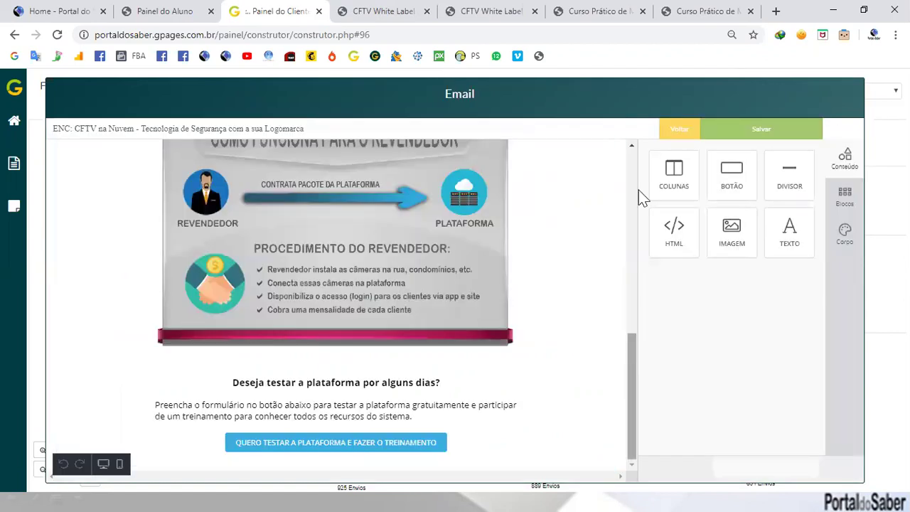
scroll(399, 277, "up", 7)
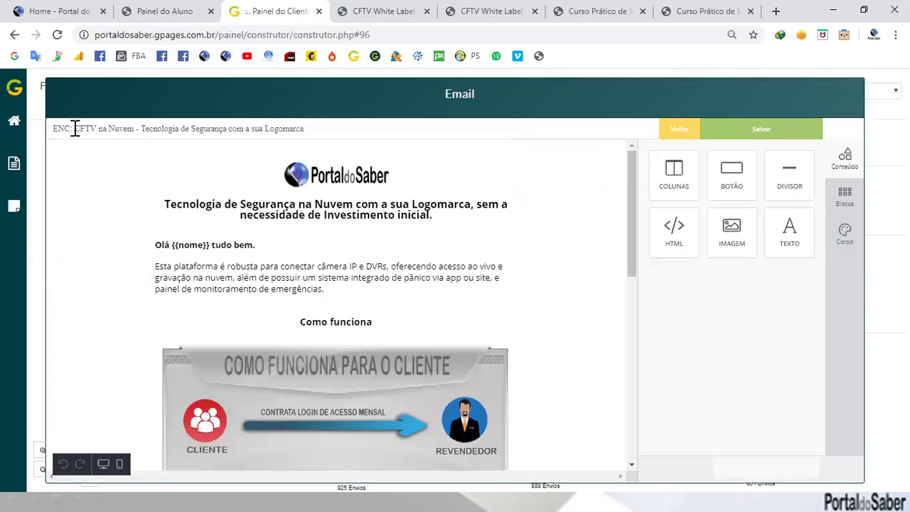
left_click(116, 126)
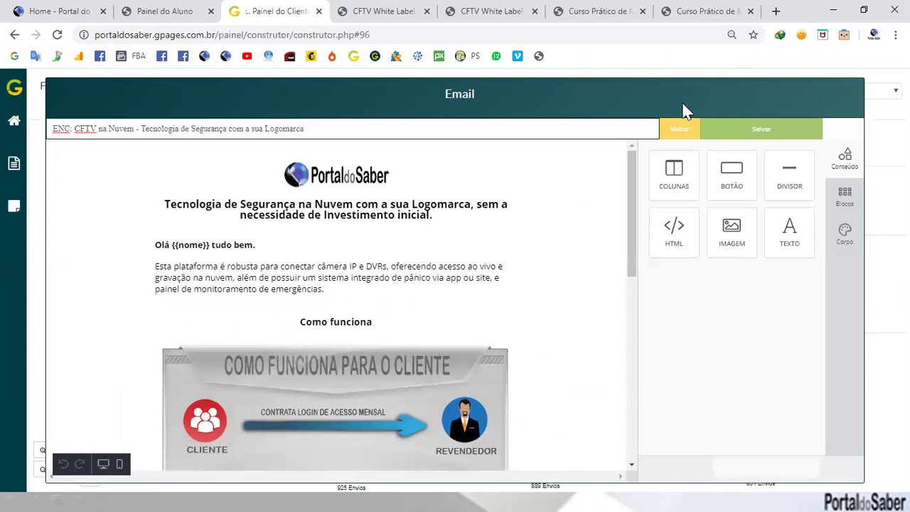
scroll(670, 132, "down", 6)
left_click(676, 132)
scroll(542, 365, "down", 3)
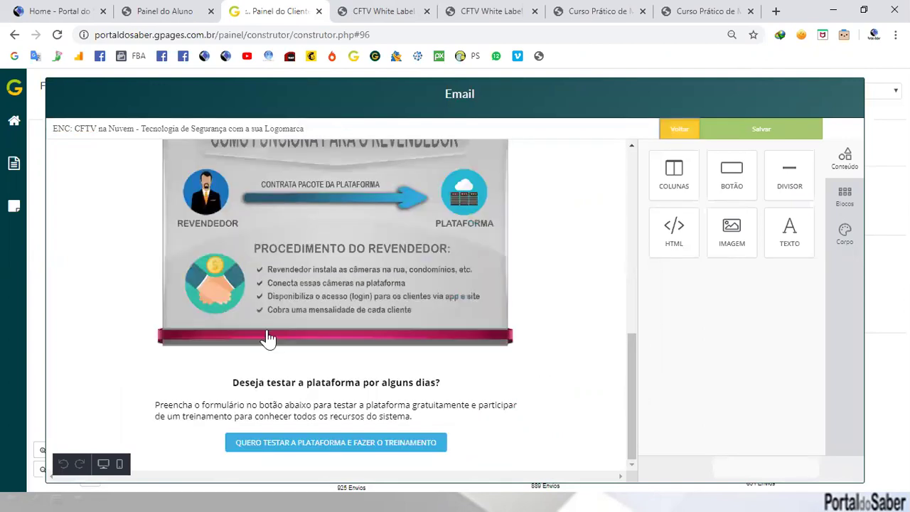
left_click(232, 333)
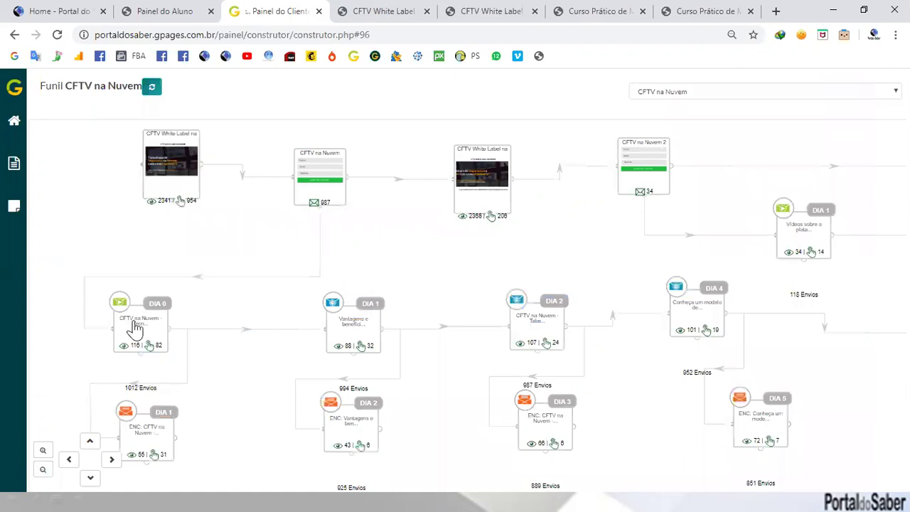
Examine the follow-up emails and pages along the funnel diagram, then switch to the open cftv-na-nuvem-2 page.
mouse_move(139, 446)
mouse_move(377, 322)
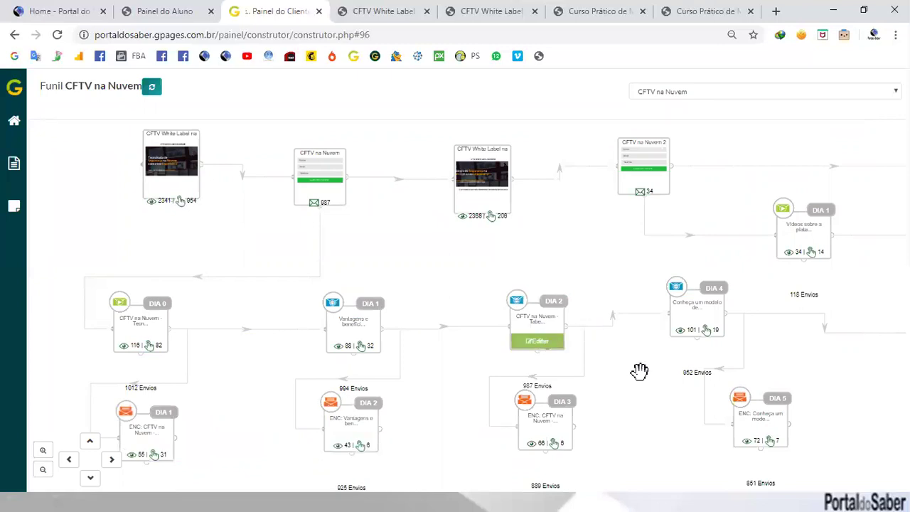
left_click_drag(423, 350, 320, 325)
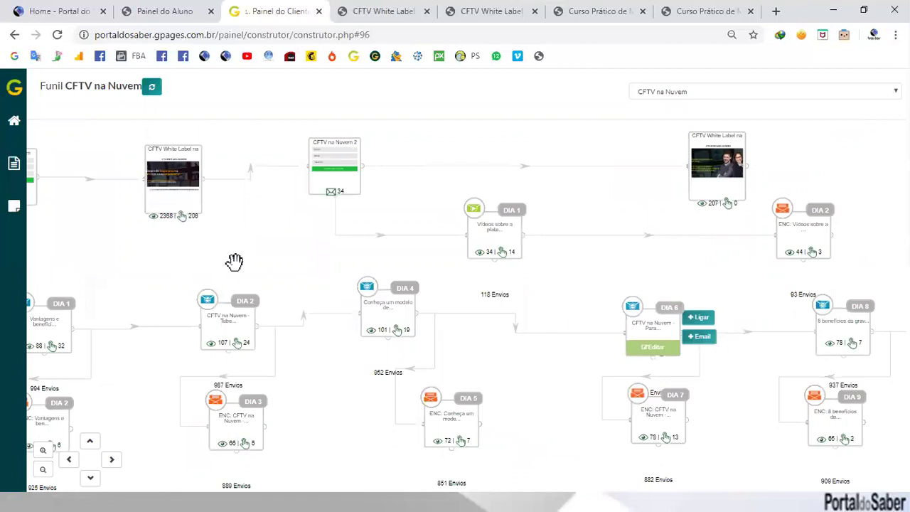
left_click_drag(234, 260, 244, 132)
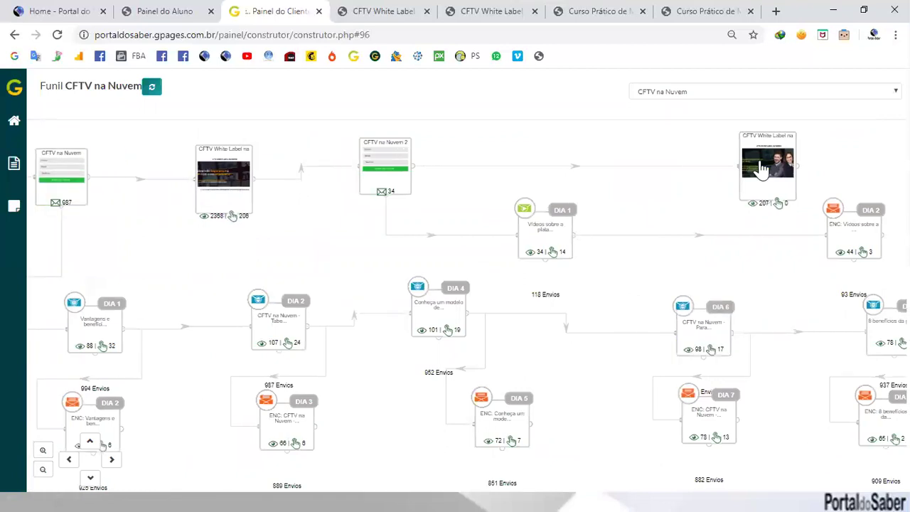
left_click_drag(137, 251, 308, 266)
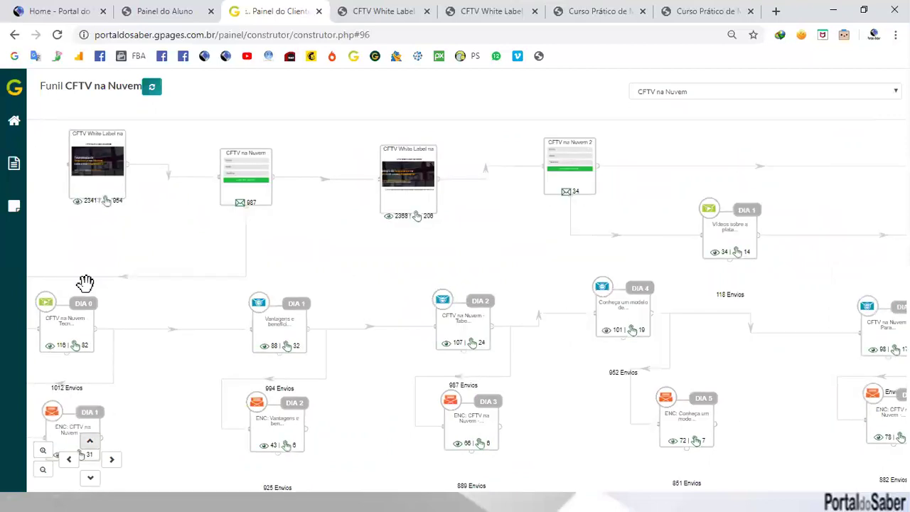
mouse_move(91, 466)
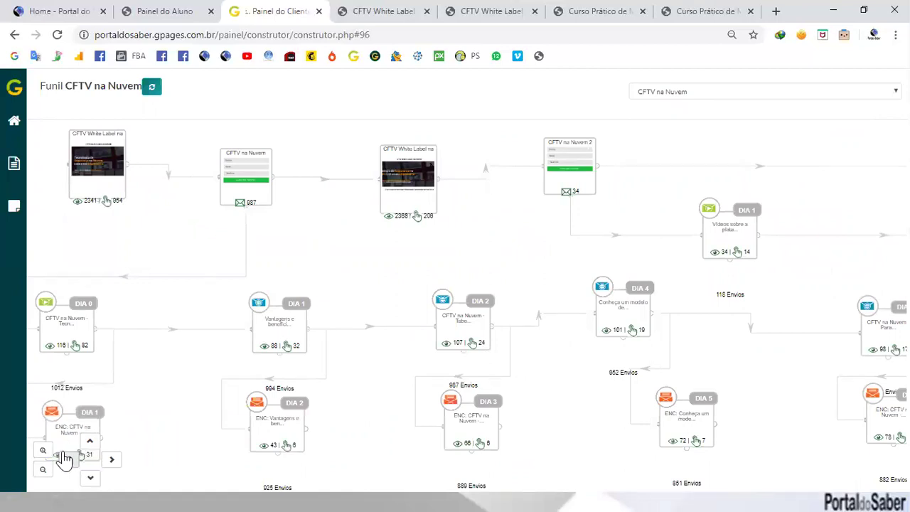
mouse_move(407, 184)
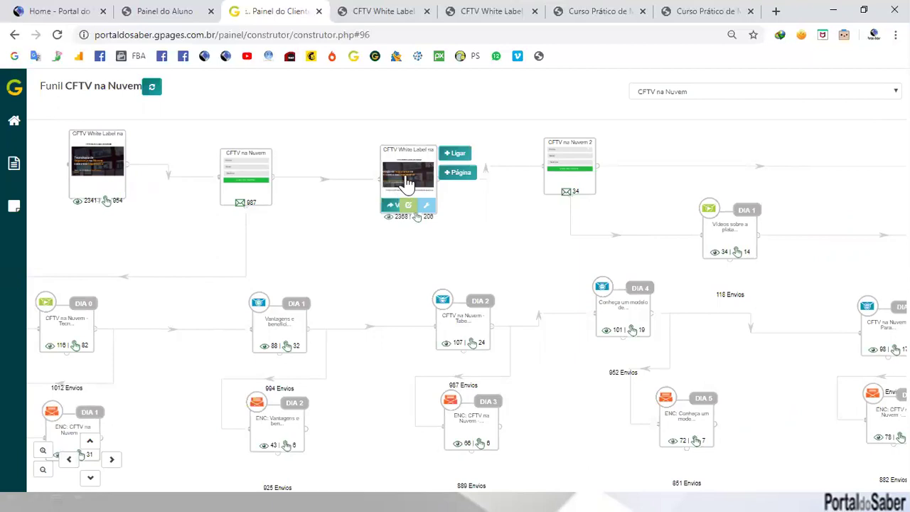
left_click(379, 14)
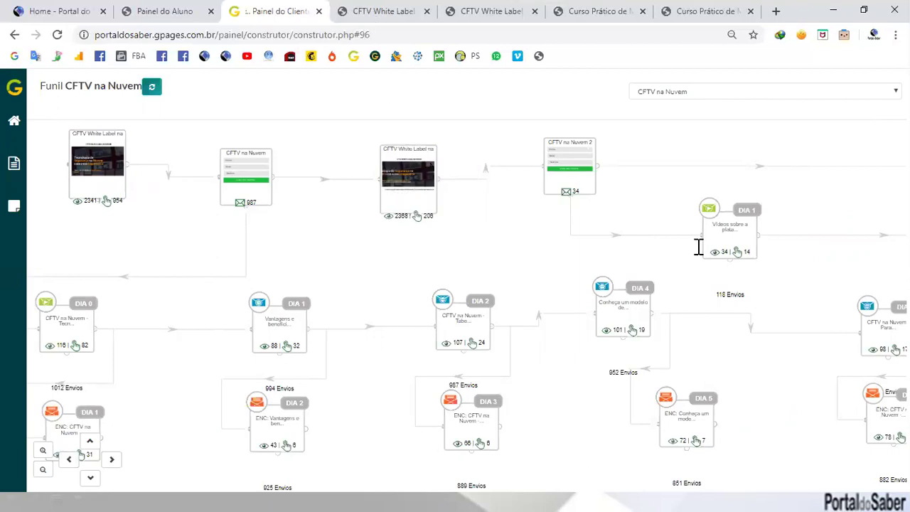
Review the contact section and the full set of registration form fields on the cftv-na-nuvem-2 page.
scroll(731, 270, "up", 5)
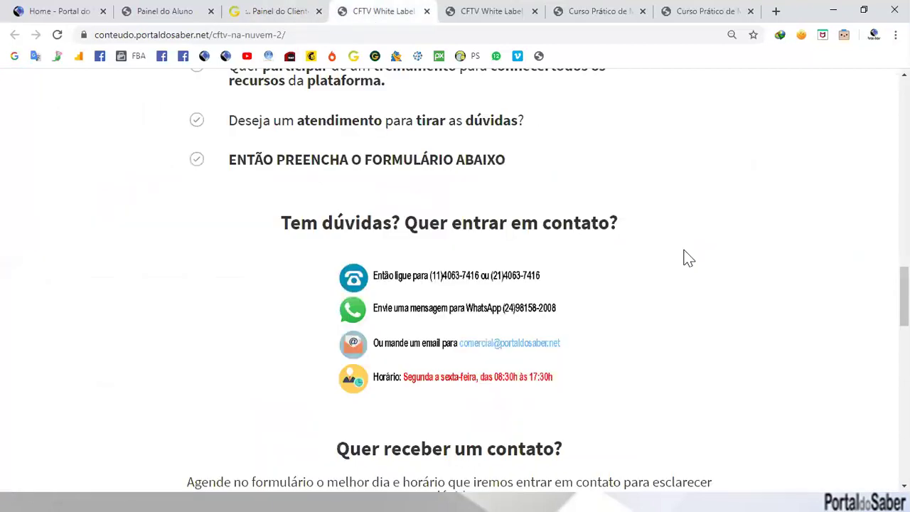
scroll(575, 346, "down", 8)
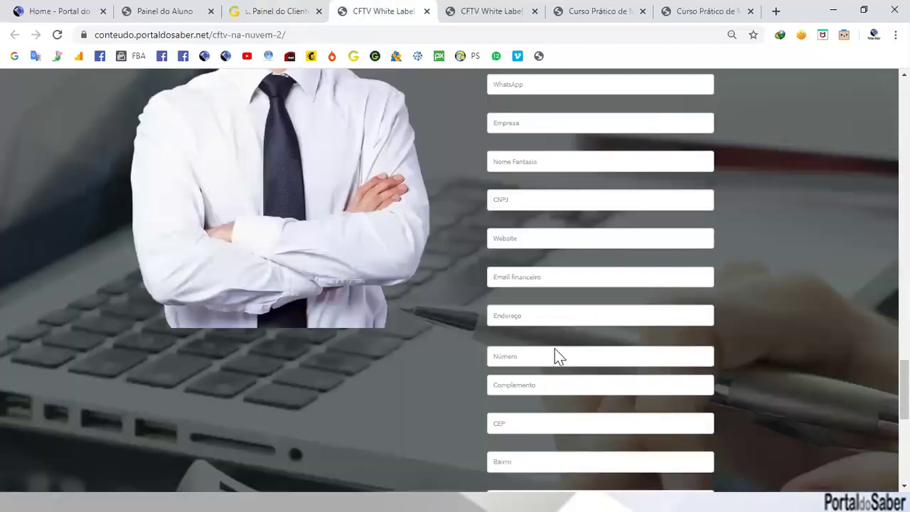
scroll(555, 348, "down", 6)
scroll(548, 378, "up", 5)
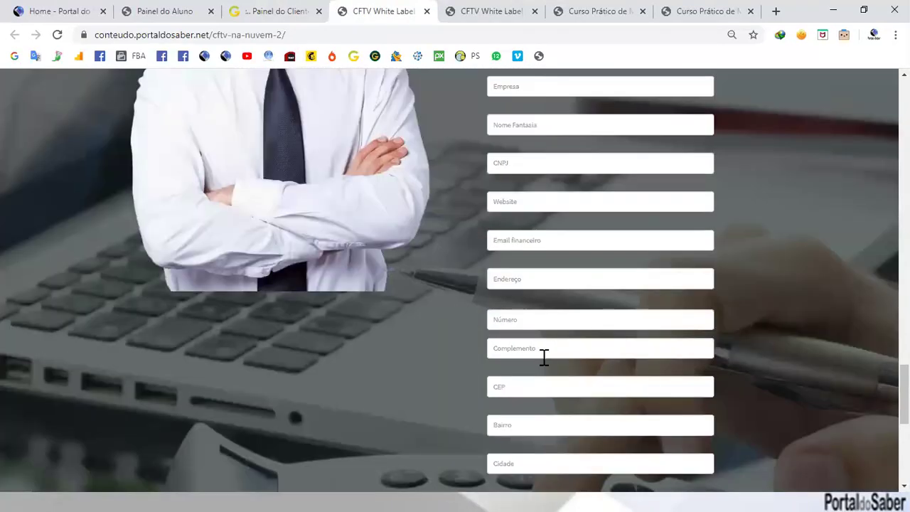
scroll(545, 359, "up", 4)
scroll(544, 365, "up", 2)
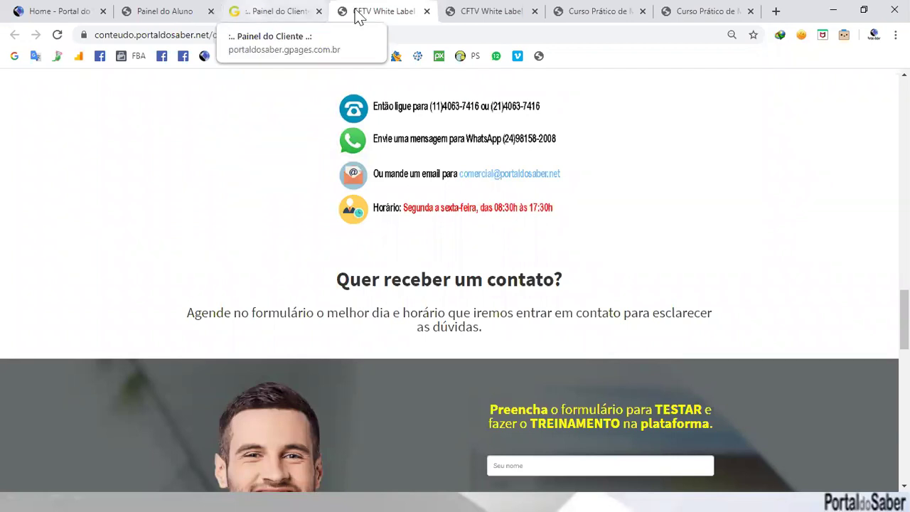
Check the CFTV na Nuvem 2 form's branch in the funnel diagram, and compare the cftv-na-nuvem-2 form with the one on the cftv-na-nuvem page.
left_click(284, 11)
left_click_drag(302, 226, 189, 227)
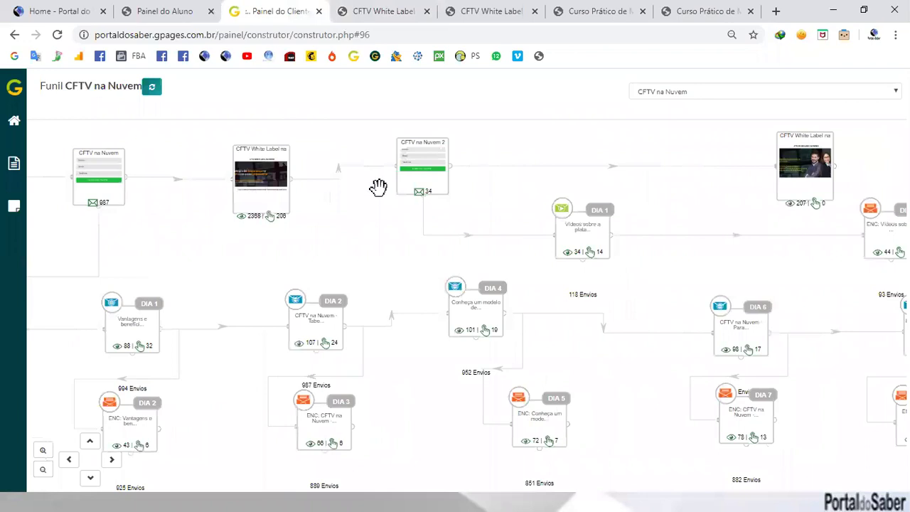
left_click(375, 19)
scroll(530, 320, "down", 5)
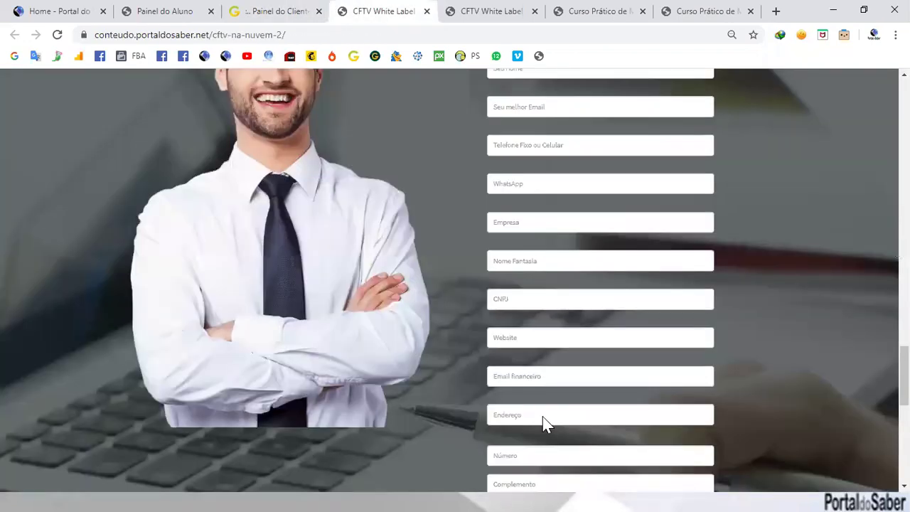
scroll(544, 422, "up", 4)
left_click(486, 11)
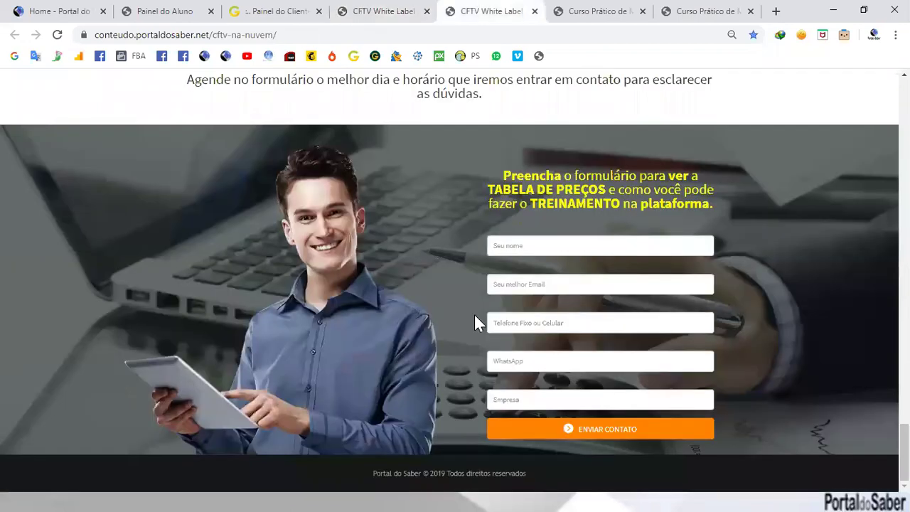